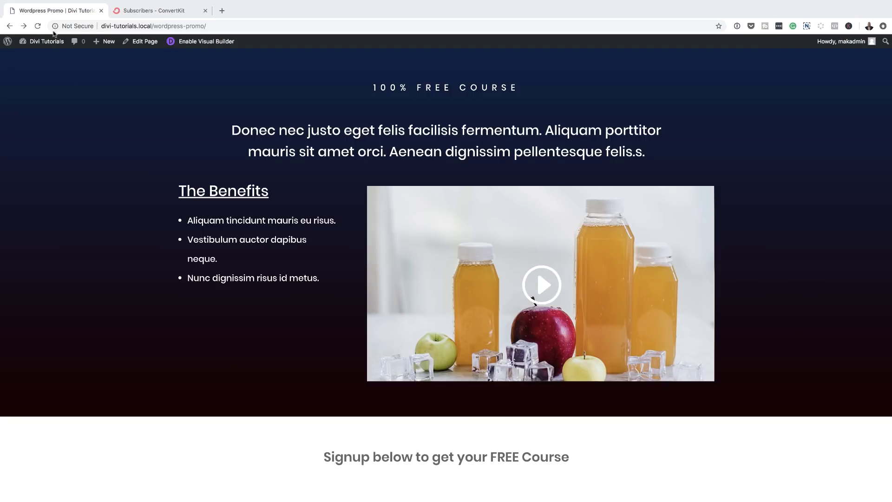
- Create a new WordPress page titled "thank you"
{"action": "left_click", "coordinate": [35, 57]}
{"action": "mouse_move", "coordinate": [34, 140]}
{"action": "left_click", "coordinate": [92, 156]}
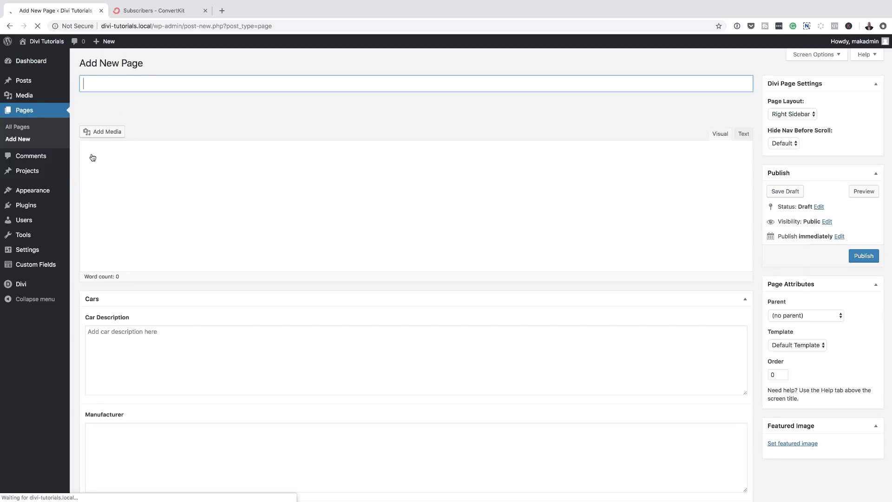
{"action": "type", "text": "tha"}
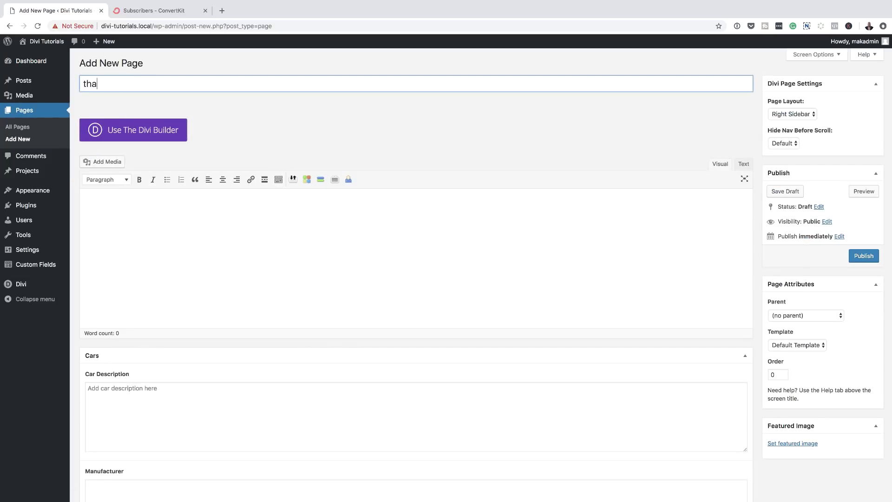
{"action": "type", "text": "nk"}
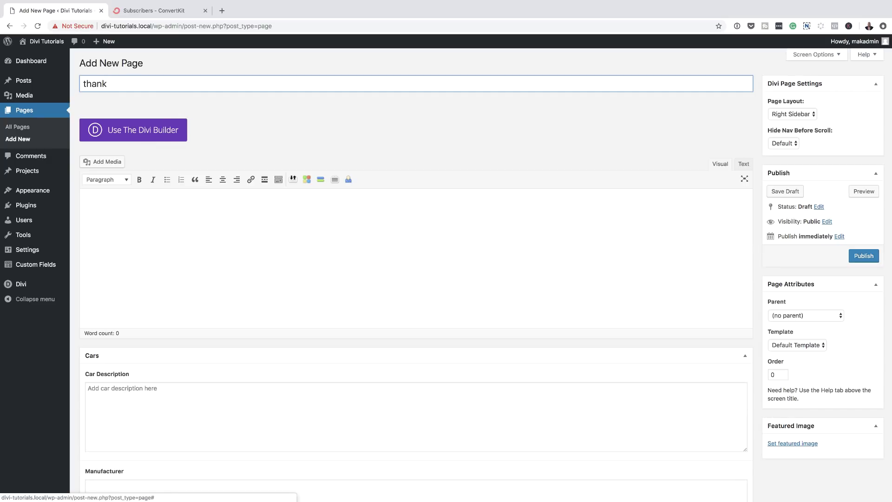
{"action": "type", "text": " you"}
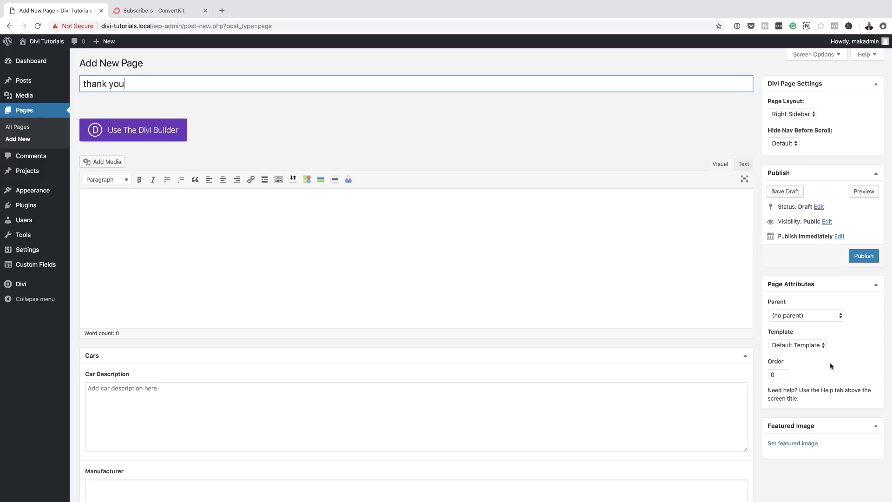
- Assign the Blank Page template to the thank you page and publish it
{"action": "left_click", "coordinate": [798, 347]}
{"action": "left_click", "coordinate": [806, 357]}
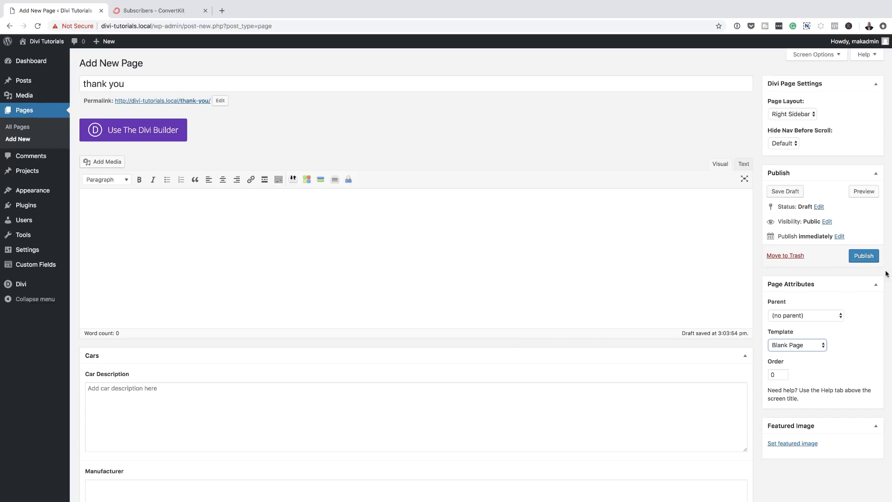
{"action": "left_click", "coordinate": [868, 257]}
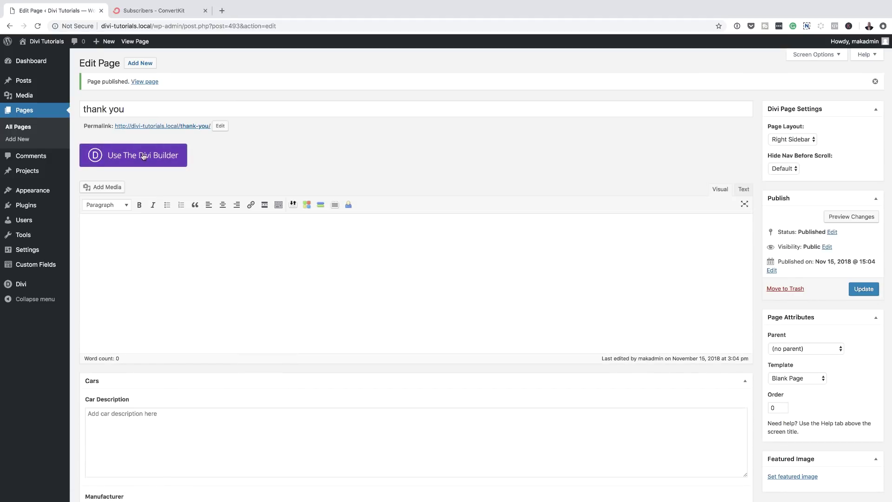
- In the Divi Visual Builder, insert a single-column row containing a Blurb module on the thank you page
{"action": "left_click", "coordinate": [144, 156]}
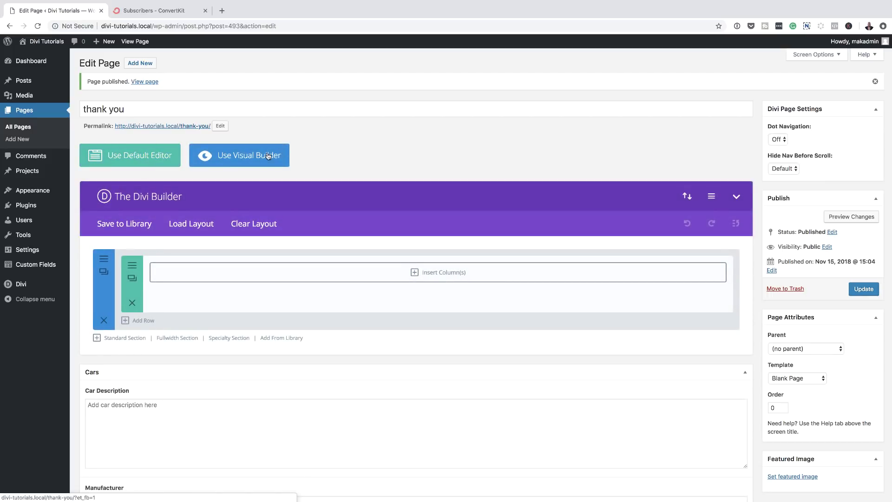
{"action": "left_click", "coordinate": [267, 156]}
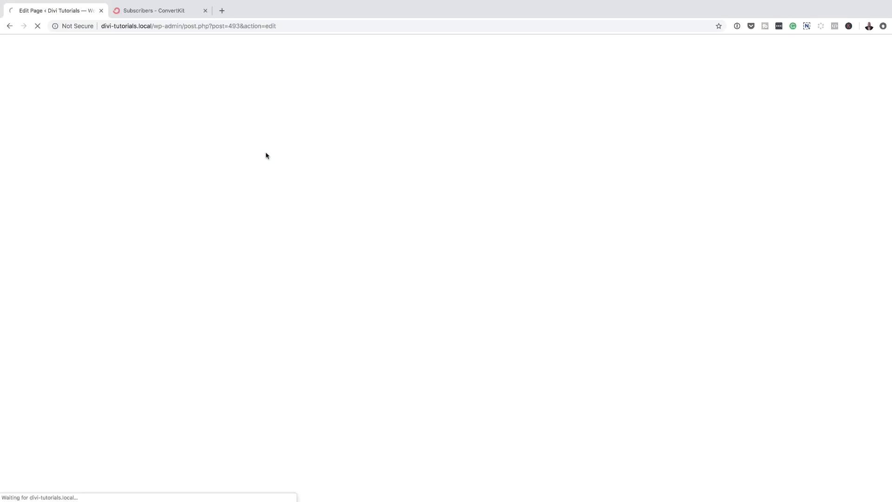
{"action": "left_click", "coordinate": [302, 283]}
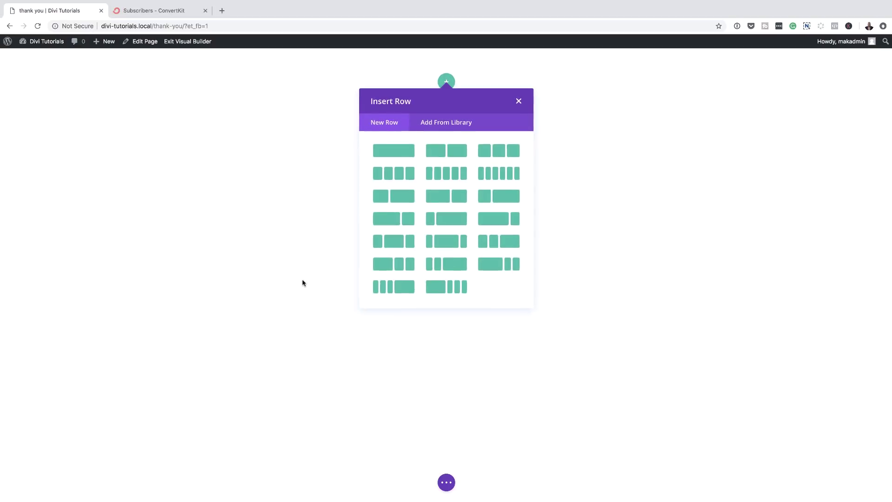
{"action": "left_click", "coordinate": [400, 154]}
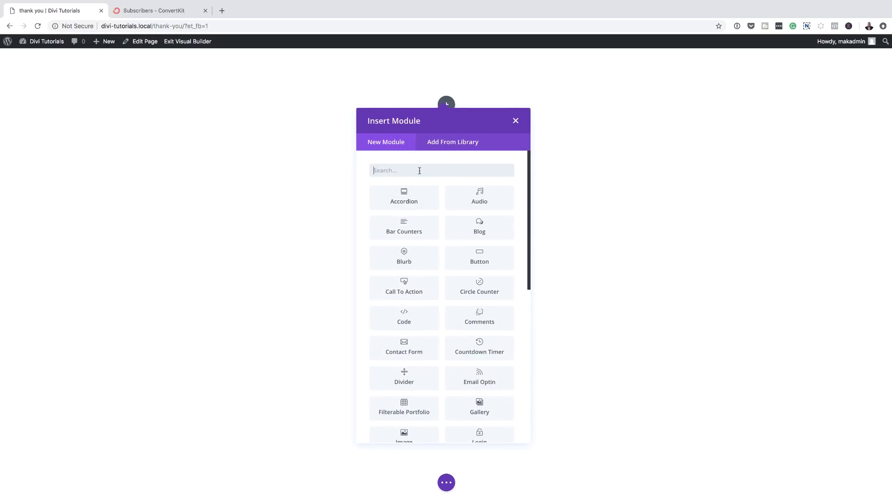
{"action": "left_click", "coordinate": [406, 260]}
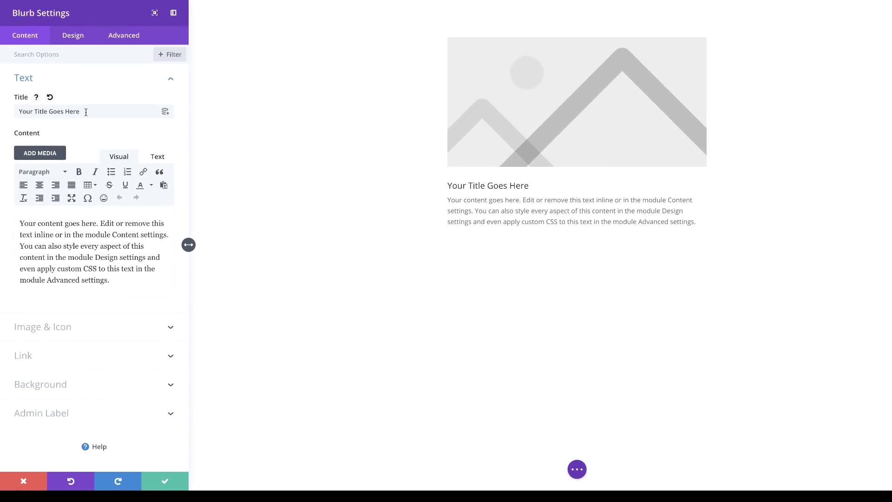
- Set the blurb's title to "SUCCESS!" and its body to "Donec nec justo eget felis facilisis fermentum. Aliquam porttitor mauris sit amet orci. Aenean dignissim pellentesque felis."
{"action": "triple_click", "coordinate": [86, 112]}
{"action": "type", "text": "SU"}
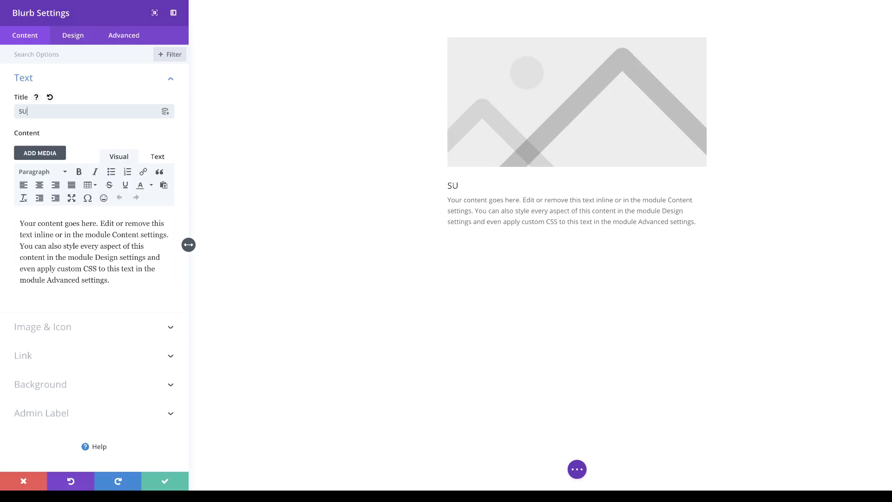
{"action": "type", "text": "CCESS!"}
{"action": "triple_click", "coordinate": [49, 278]}
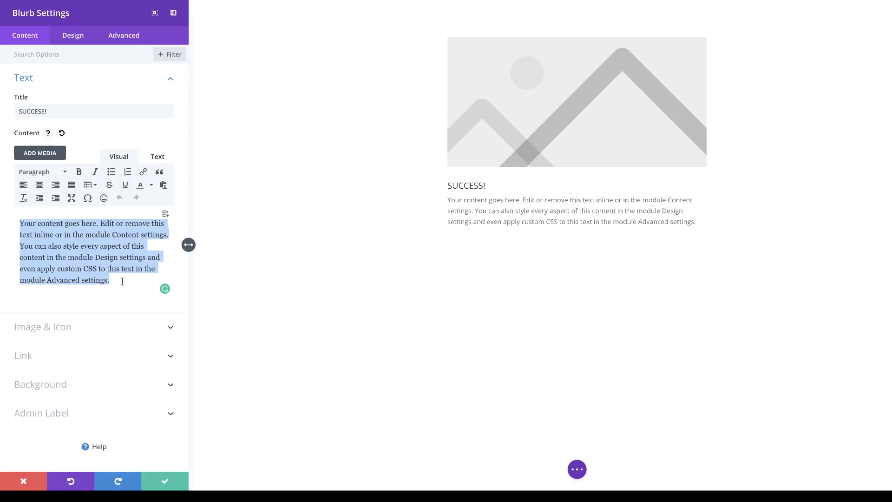
{"action": "type", "text": "Donec nec justo eget felis facilisis fermentum. Aliquam porttitor mauris sit amet orci. Aenean dignissim pellentesque felis."}
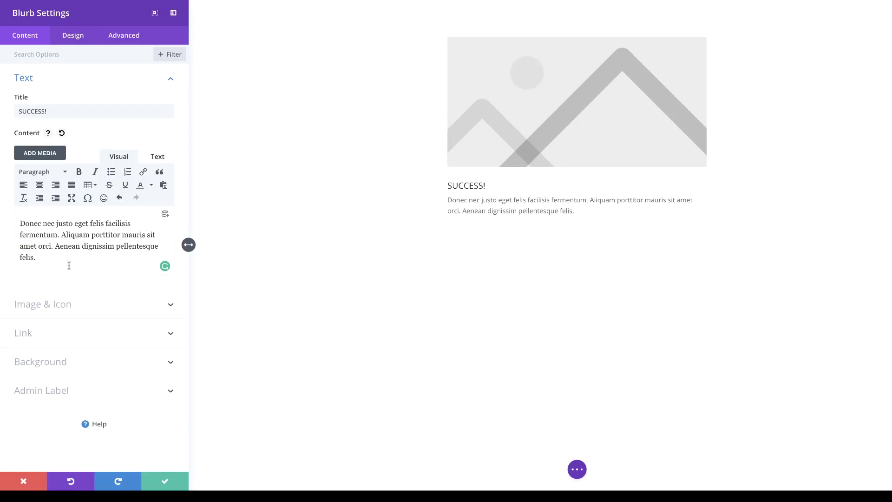
- Remove the blurb's placeholder image and use the thumbs-up icon instead
{"action": "left_click", "coordinate": [70, 309]}
{"action": "mouse_move", "coordinate": [133, 211]}
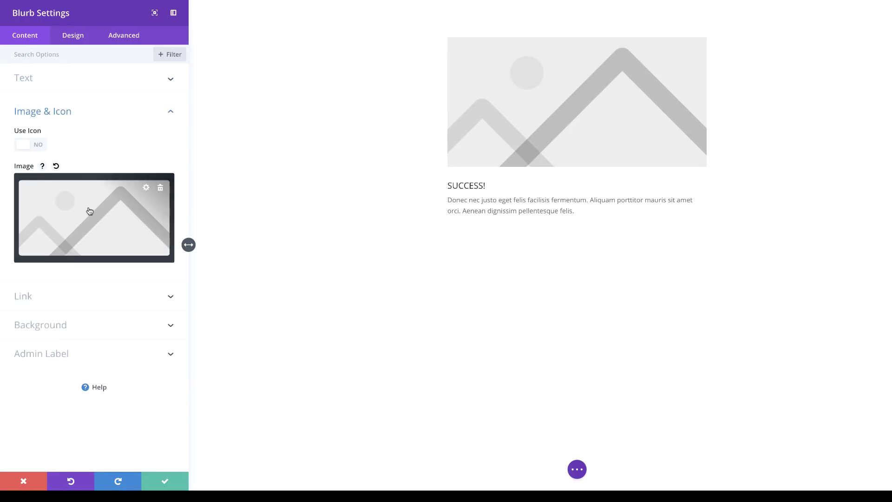
{"action": "left_click", "coordinate": [161, 189]}
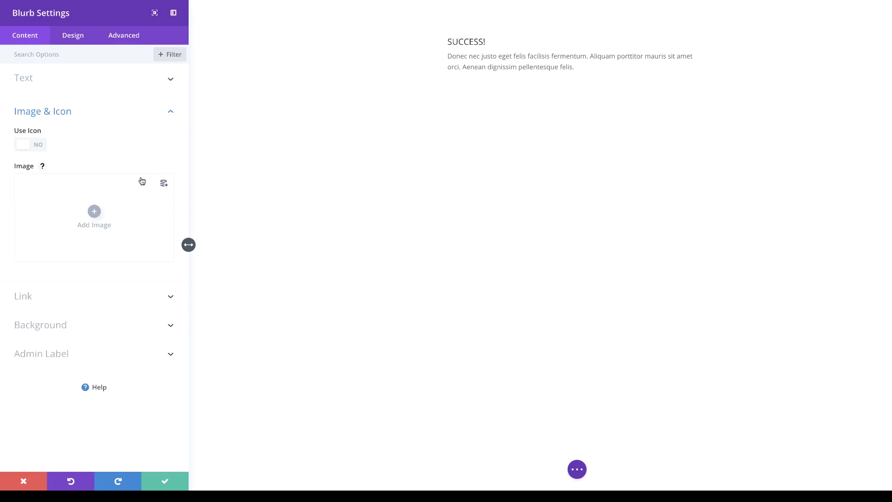
{"action": "left_click", "coordinate": [41, 147]}
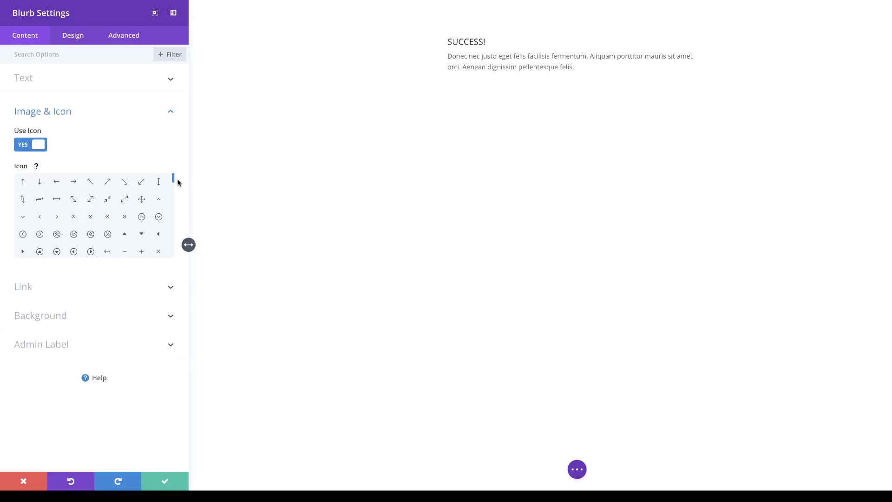
{"action": "scroll", "coordinate": [175, 185], "scroll_direction": "down", "scroll_amount": 1}
{"action": "left_click_drag", "start_coordinate": [174, 183], "coordinate": [176, 212]}
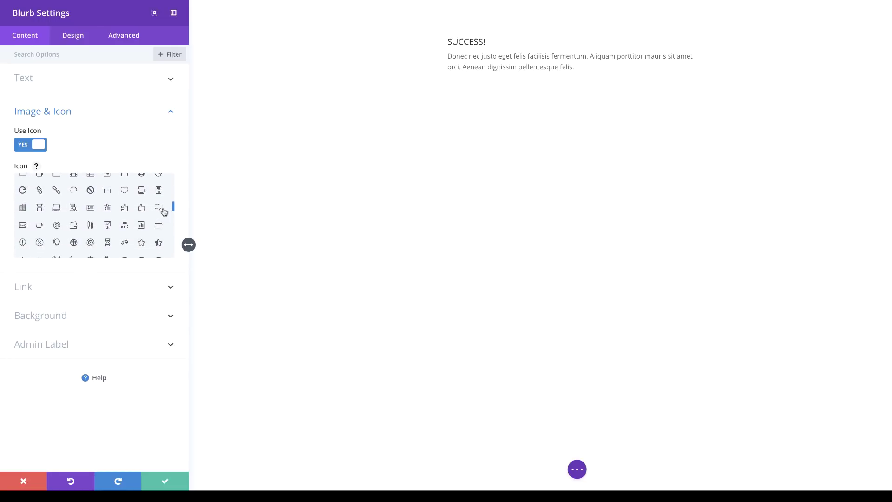
{"action": "left_click", "coordinate": [142, 210]}
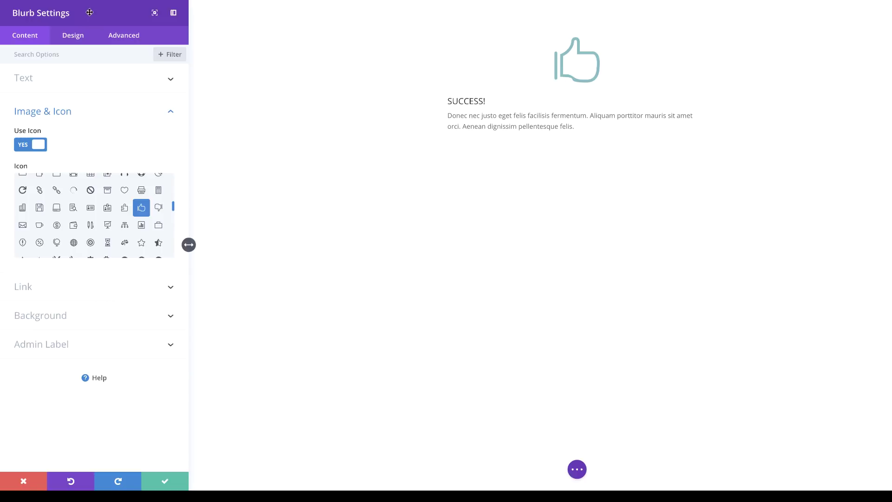
- Enable the circle around the blurb icon, with a green circle color and a white icon color
{"action": "left_click", "coordinate": [75, 37]}
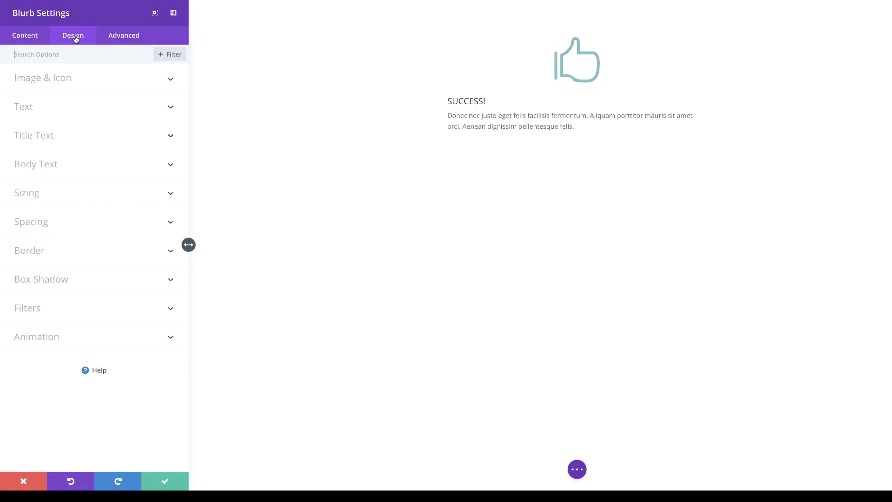
{"action": "left_click", "coordinate": [64, 81]}
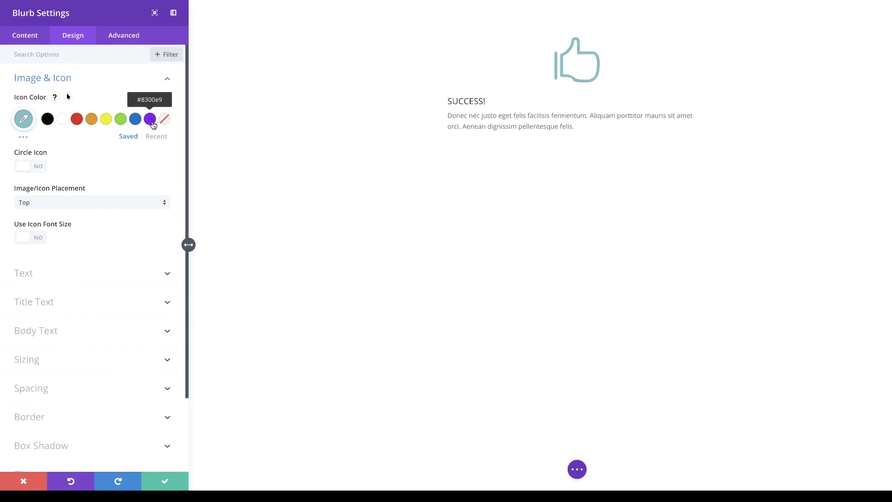
{"action": "left_click", "coordinate": [37, 167]}
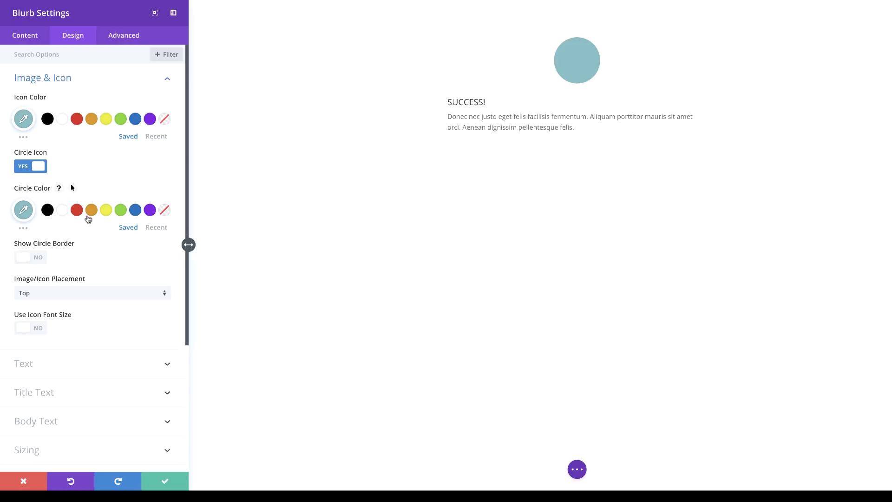
{"action": "left_click", "coordinate": [121, 213]}
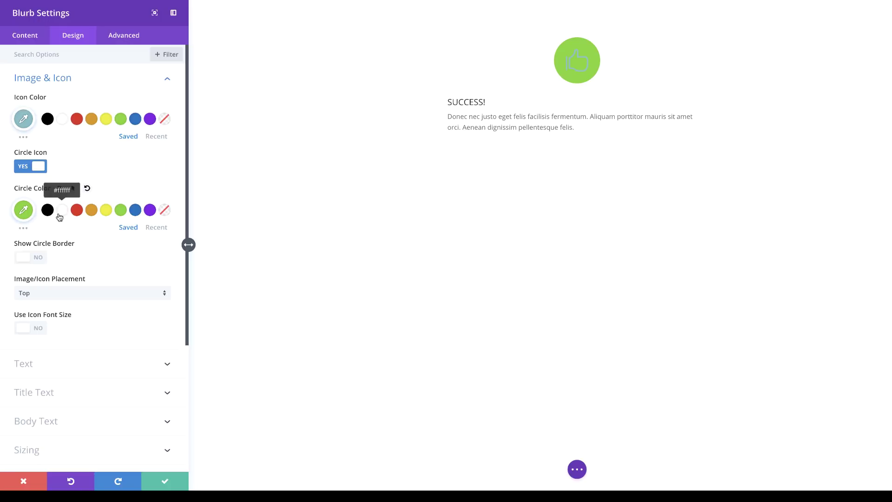
{"action": "left_click", "coordinate": [63, 119]}
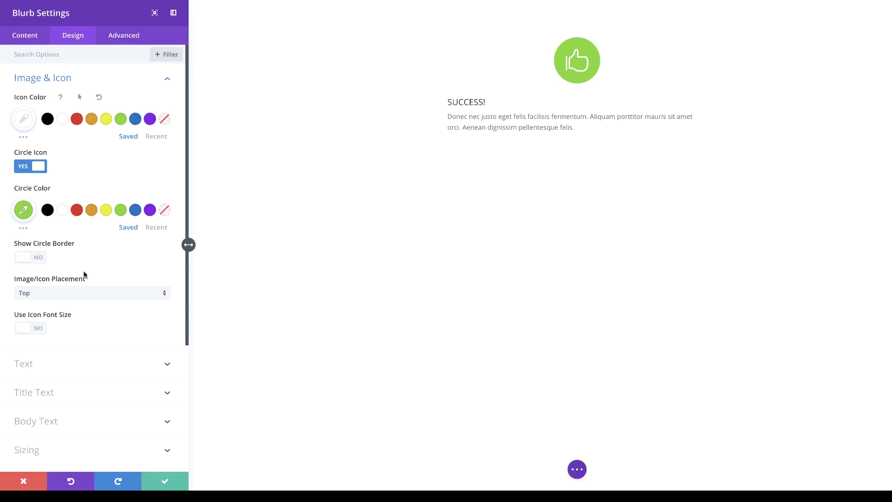
- Enable a custom icon font size of 50px and center the blurb's text orientation
{"action": "scroll", "coordinate": [93, 281], "scroll_direction": "down", "scroll_amount": 1}
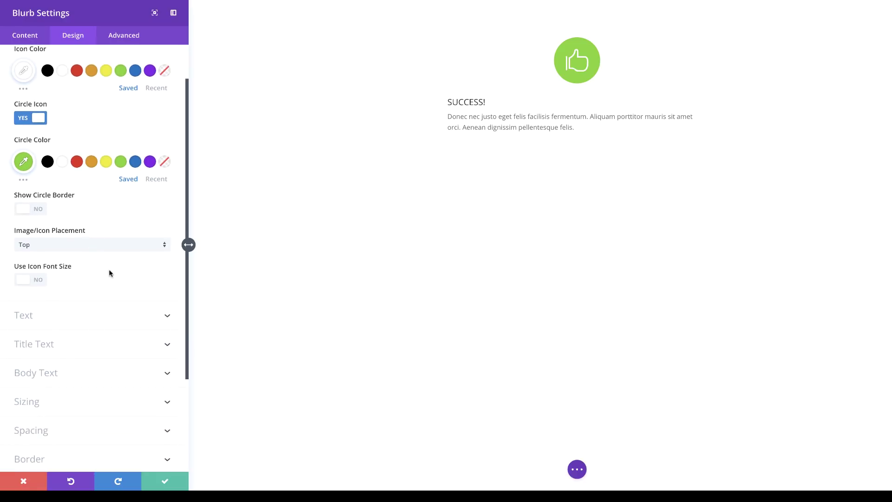
{"action": "left_click", "coordinate": [39, 283]}
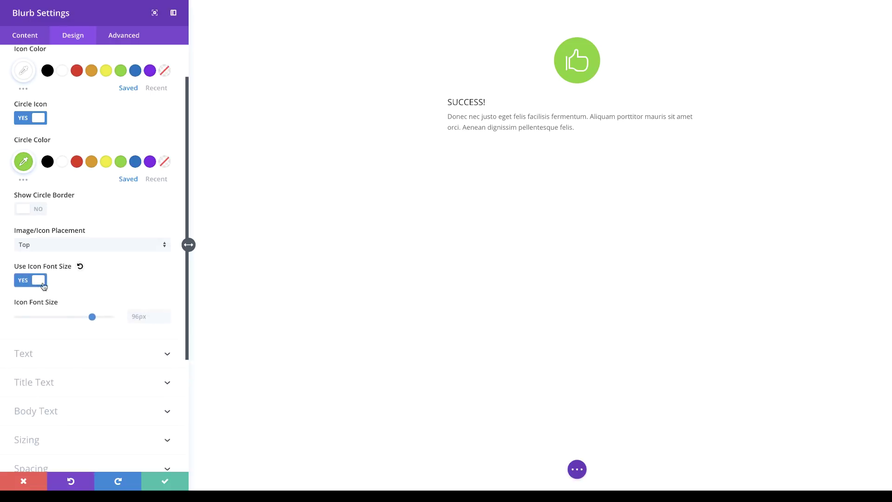
{"action": "left_click_drag", "start_coordinate": [91, 316], "coordinate": [56, 319]}
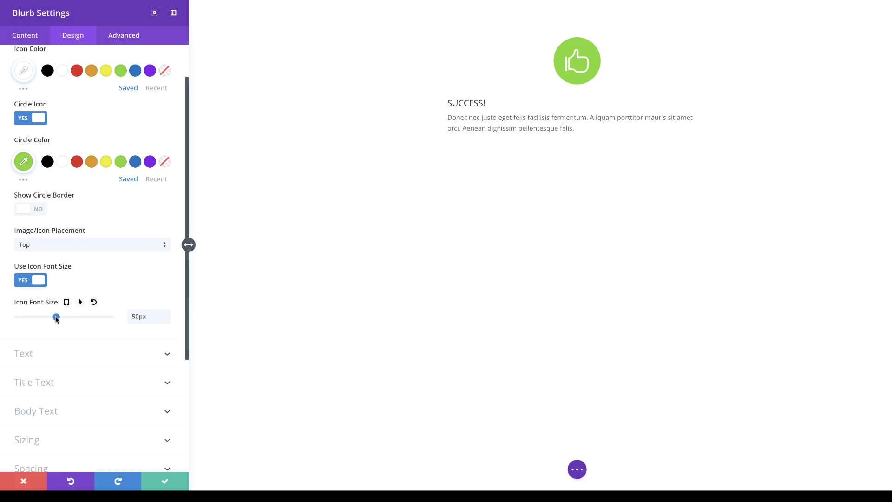
{"action": "left_click", "coordinate": [48, 355]}
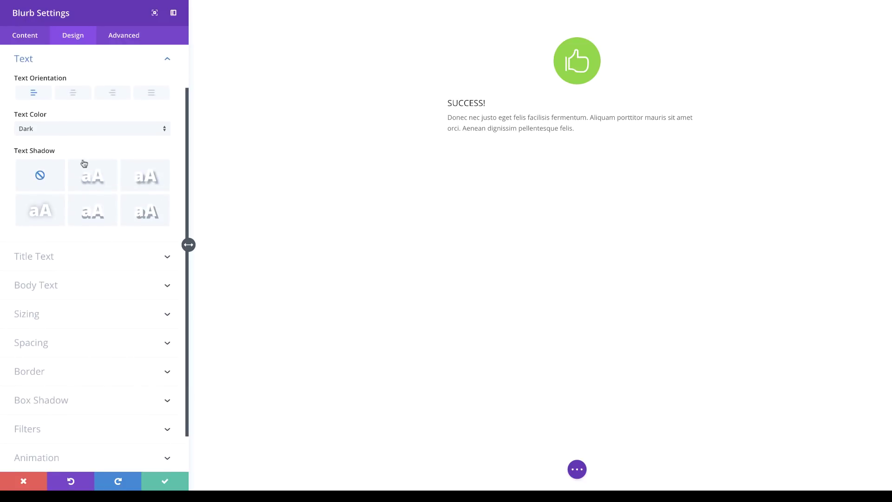
{"action": "left_click", "coordinate": [74, 94]}
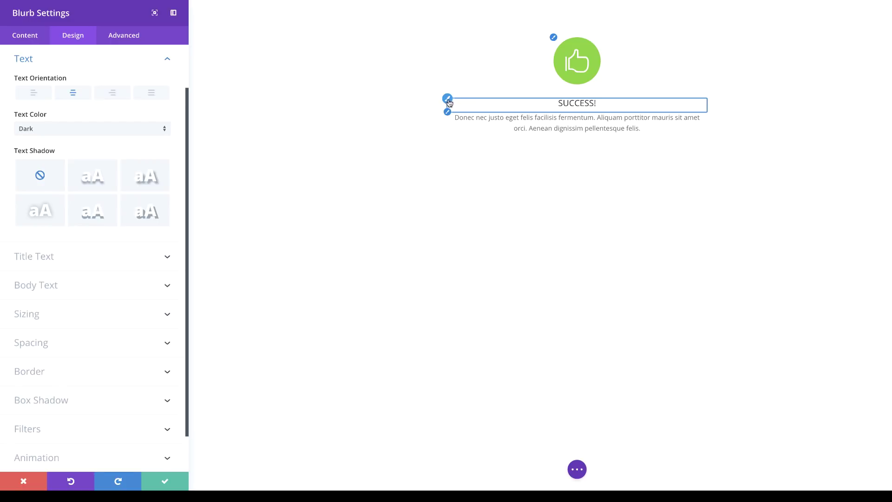
- Set the blurb title's font to Poppins and its text size to 42px
{"action": "left_click", "coordinate": [448, 102]}
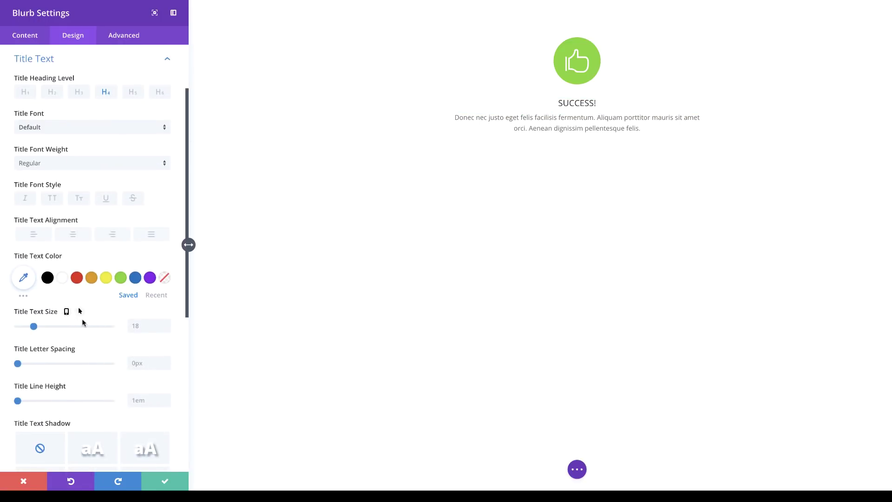
{"action": "left_click", "coordinate": [63, 131]}
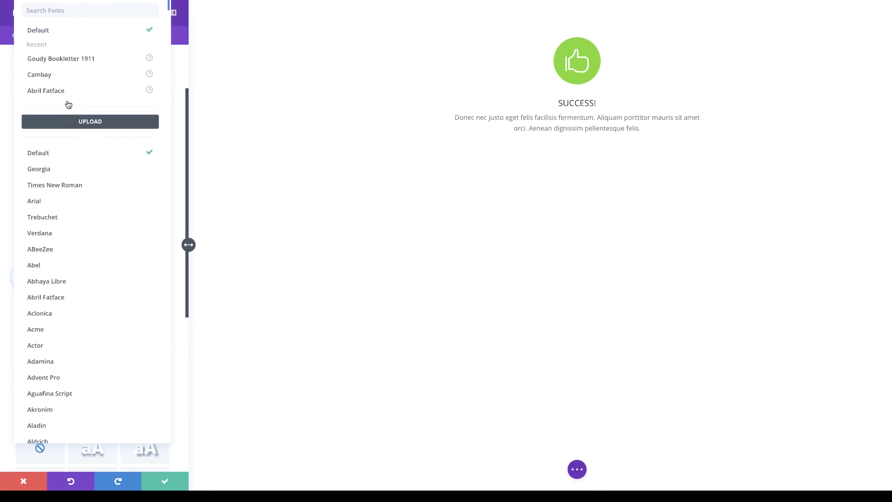
{"action": "left_click", "coordinate": [67, 12]}
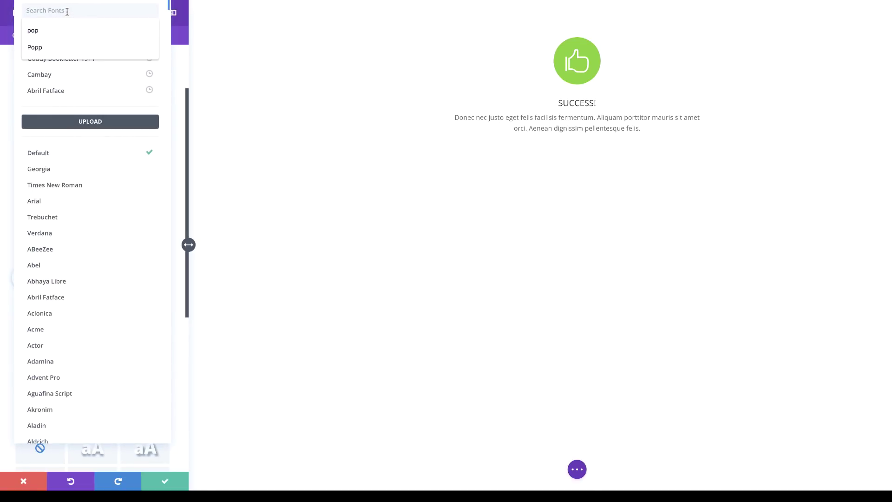
{"action": "type", "text": "poppins"}
{"action": "key", "text": "Return"}
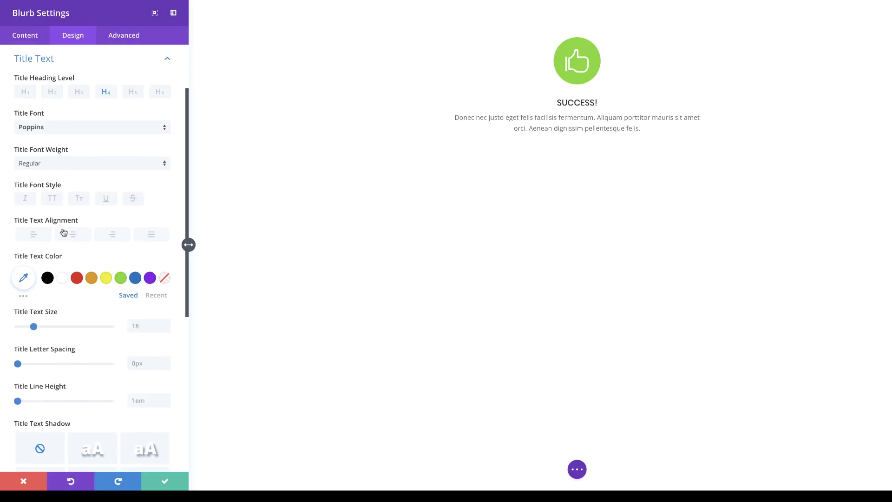
{"action": "left_click_drag", "start_coordinate": [33, 326], "coordinate": [57, 329]}
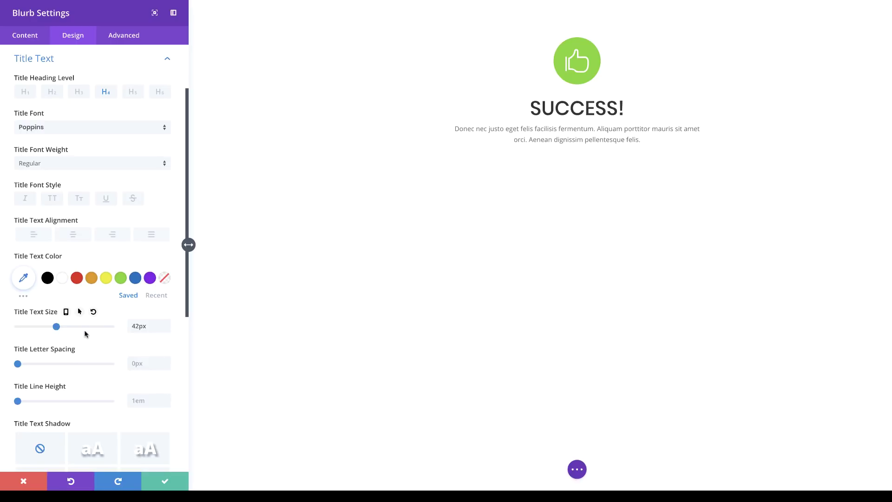
{"action": "scroll", "coordinate": [88, 337], "scroll_direction": "down", "scroll_amount": 1}
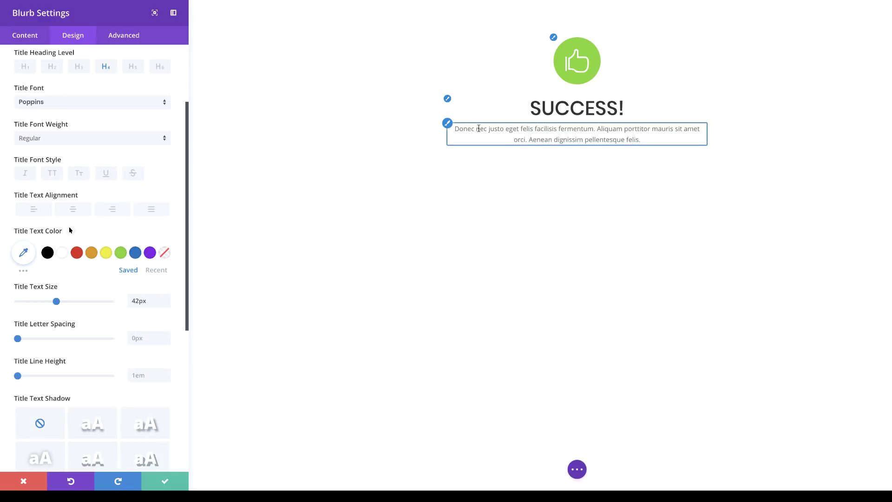
- Set the blurb's body font to Poppins, its text size to 18px and its line height to 1.8em
{"action": "left_click", "coordinate": [448, 123]}
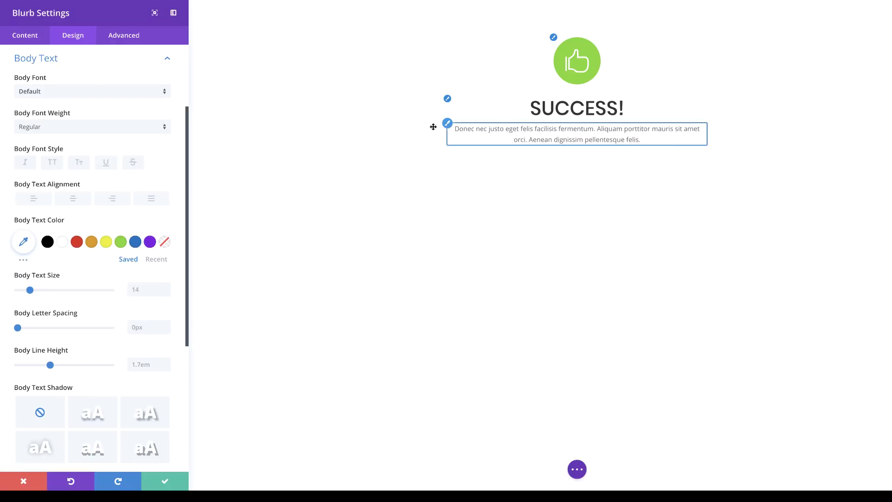
{"action": "left_click", "coordinate": [59, 92]}
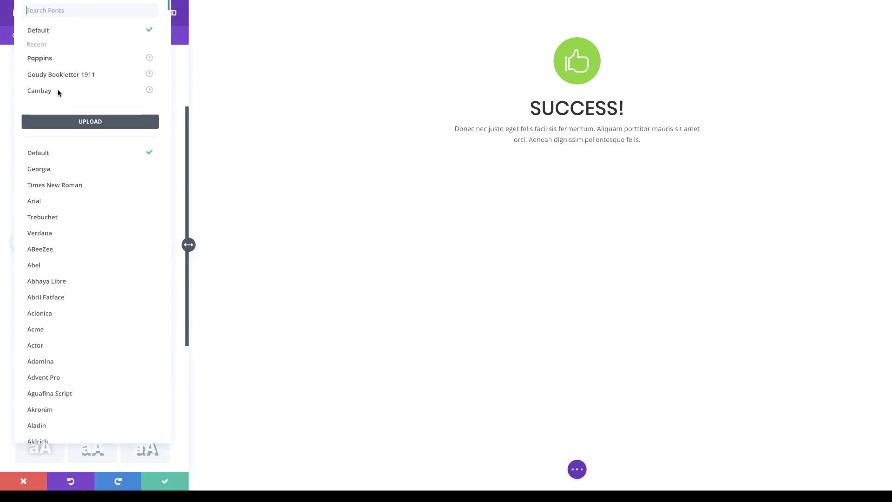
{"action": "left_click", "coordinate": [56, 61]}
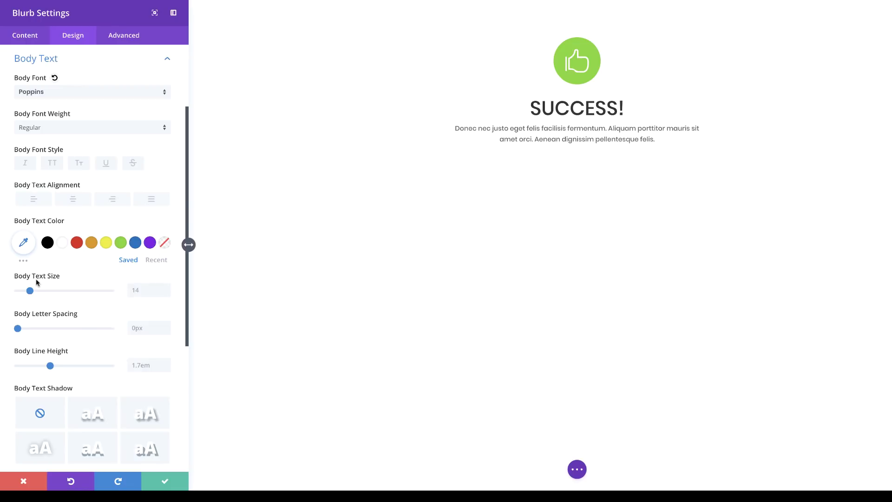
{"action": "left_click_drag", "start_coordinate": [30, 291], "coordinate": [33, 291]}
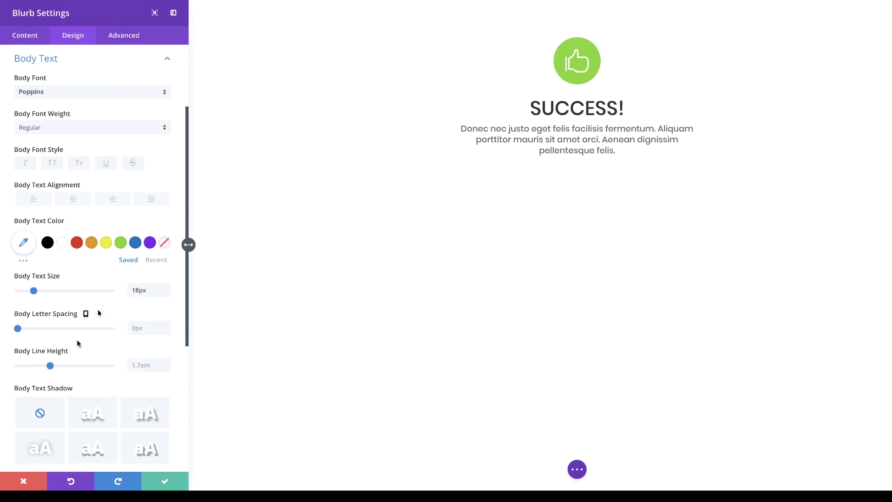
{"action": "left_click_drag", "start_coordinate": [51, 366], "coordinate": [56, 366]}
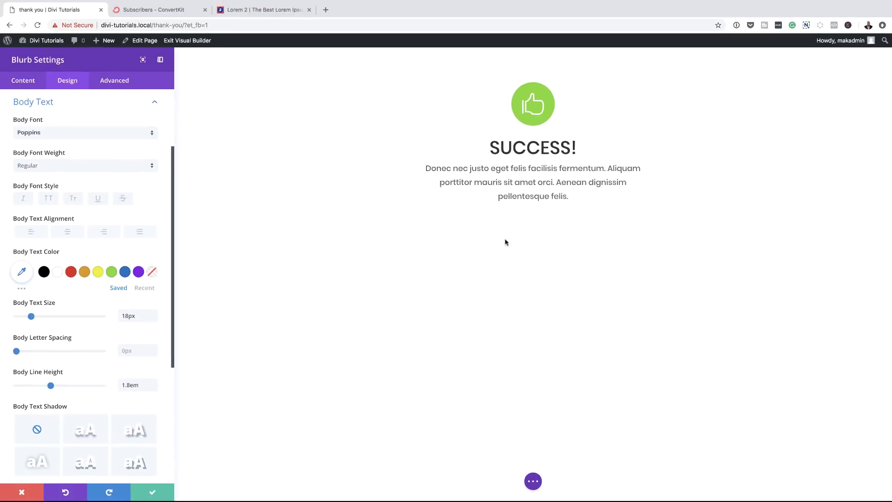
{"action": "key", "text": "Escape"}
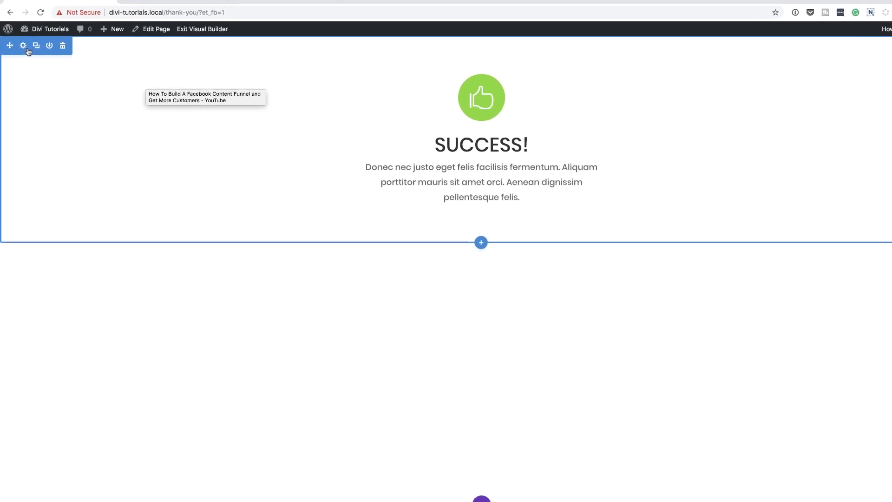
- Give the section linked custom padding of 10% at top and bottom, save it and exit the visual builder
{"action": "left_click", "coordinate": [24, 46]}
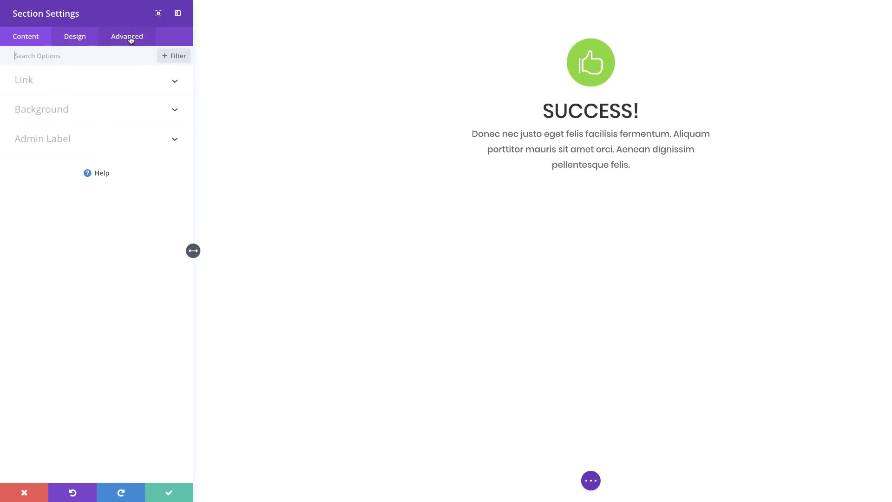
{"action": "left_click", "coordinate": [80, 40]}
{"action": "left_click", "coordinate": [70, 112]}
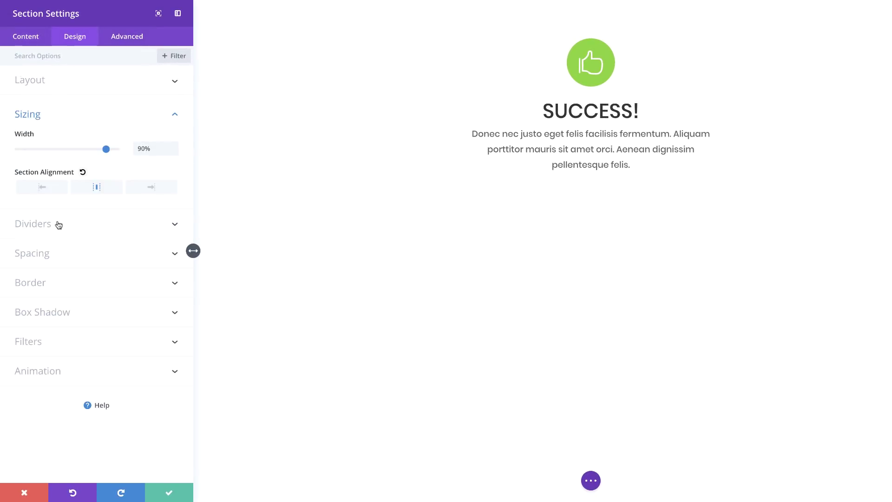
{"action": "left_click", "coordinate": [46, 256]}
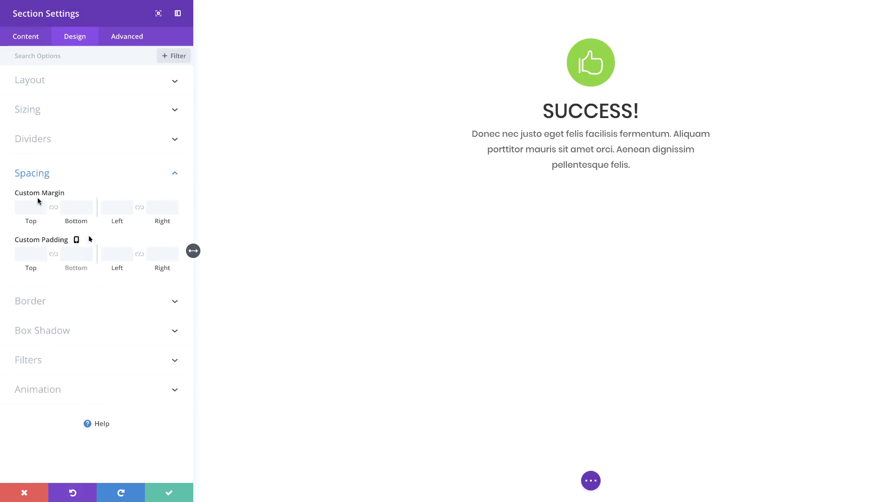
{"action": "left_click", "coordinate": [30, 255]}
{"action": "type", "text": "10%"}
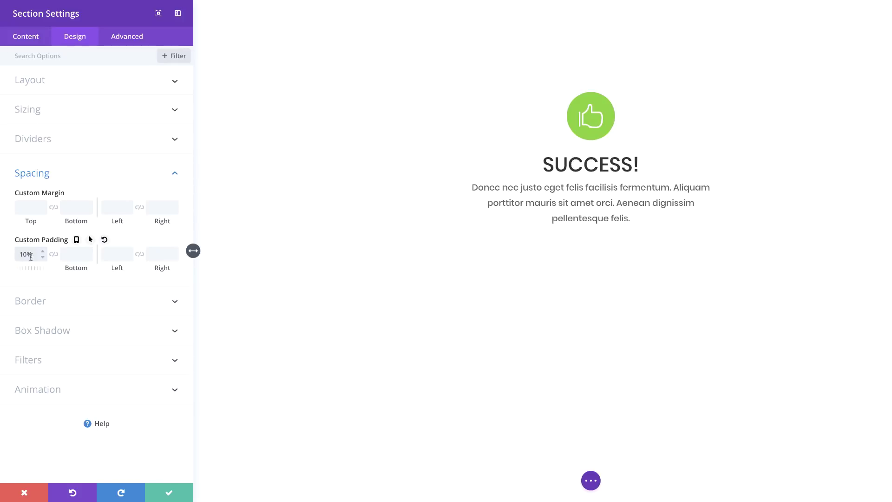
{"action": "left_click", "coordinate": [54, 254]}
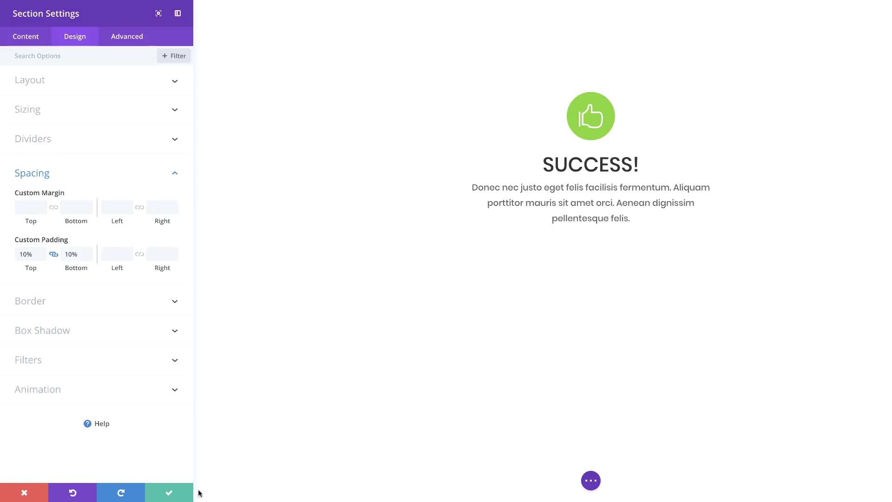
{"action": "left_click", "coordinate": [169, 493]}
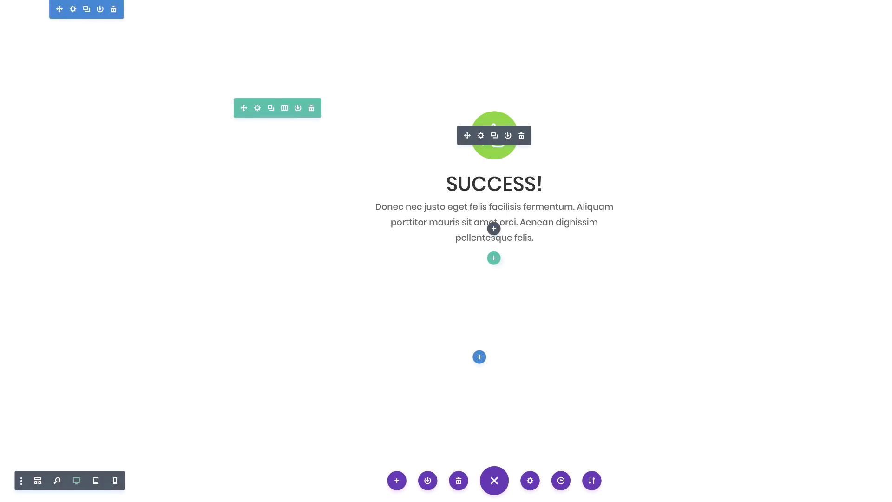
{"action": "left_click", "coordinate": [220, 0]}
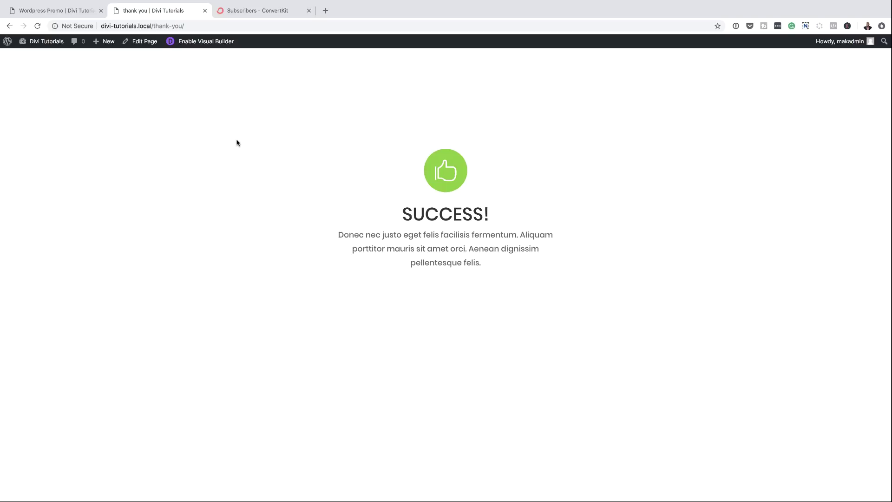
- Switch to ConvertKit and create a new inline form from the Clean template
{"action": "left_click", "coordinate": [264, 16]}
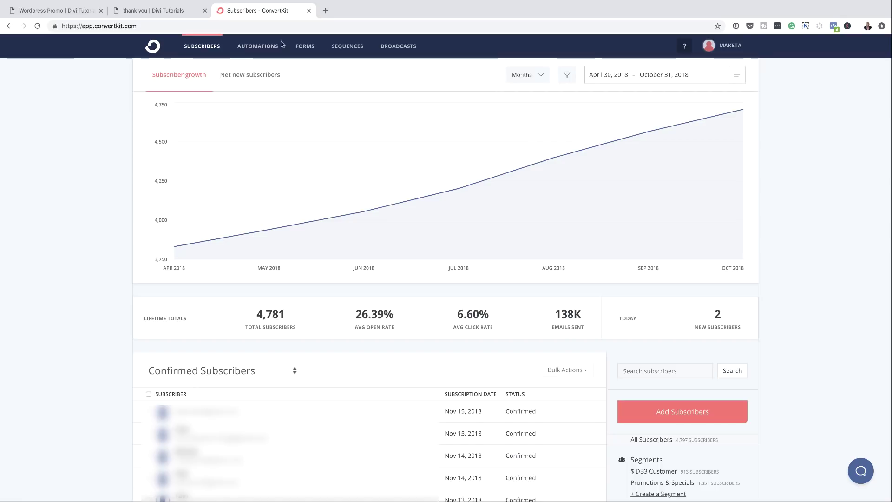
{"action": "left_click", "coordinate": [302, 49]}
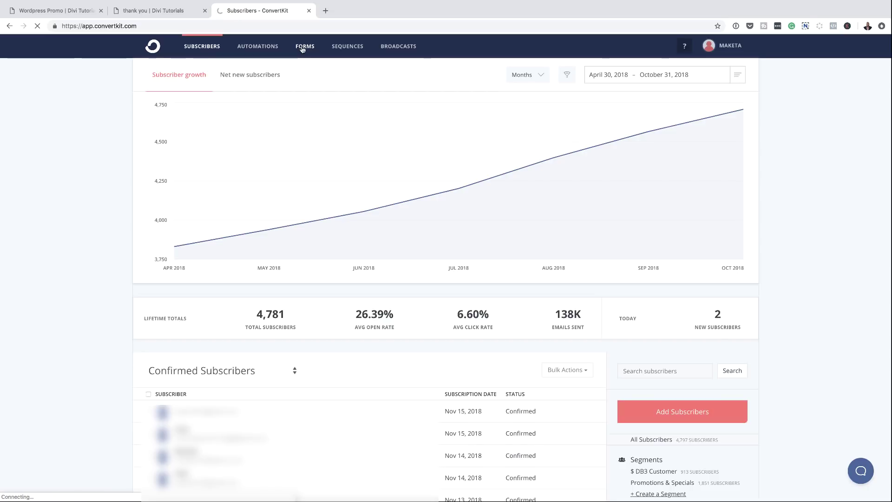
{"action": "left_click", "coordinate": [722, 303]}
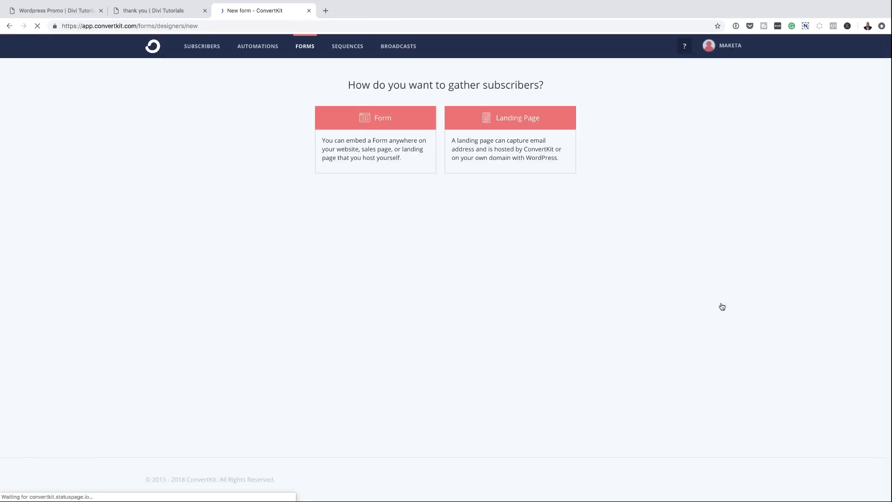
{"action": "left_click", "coordinate": [383, 120]}
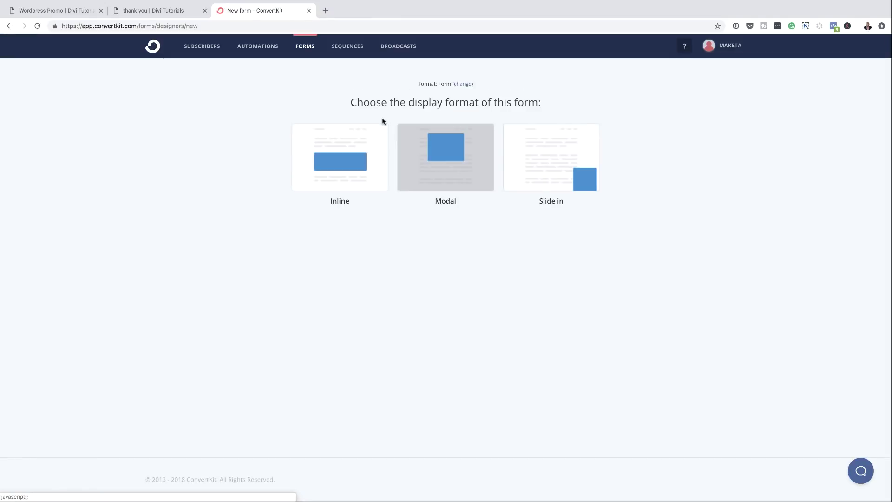
{"action": "left_click", "coordinate": [355, 170]}
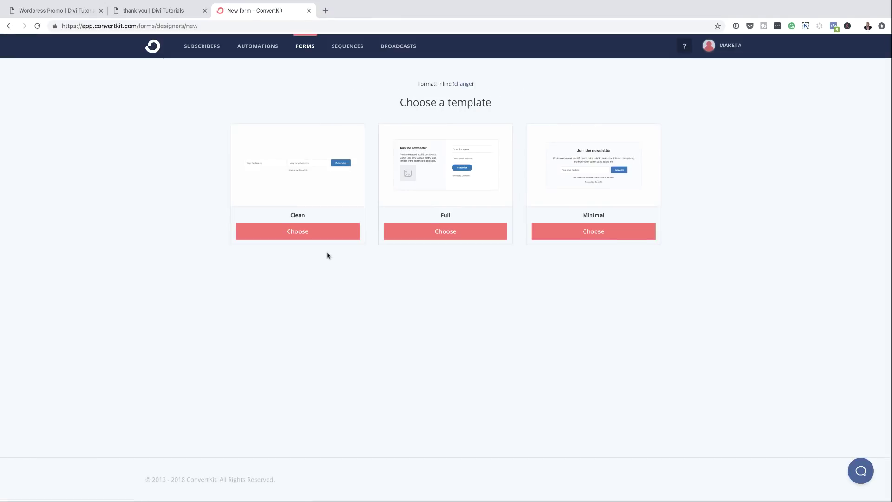
{"action": "left_click", "coordinate": [308, 234]}
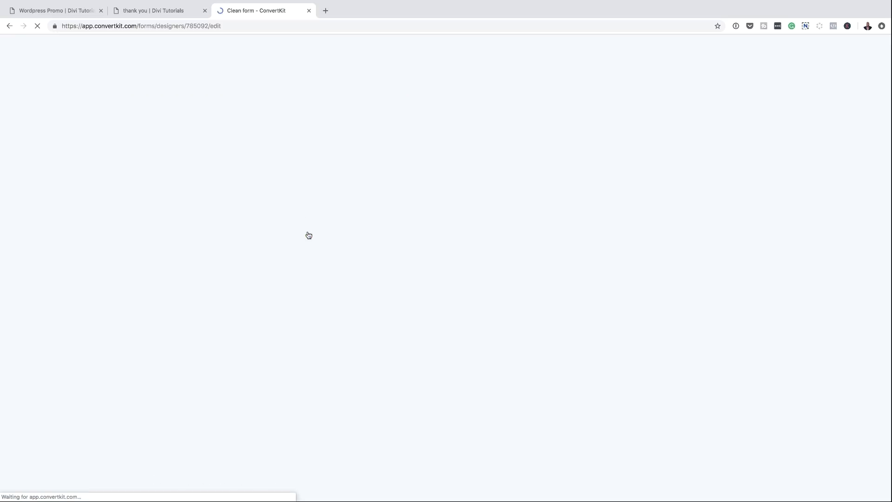
- Rename the form as "Simple Funnel" and save it
{"action": "left_click", "coordinate": [190, 72]}
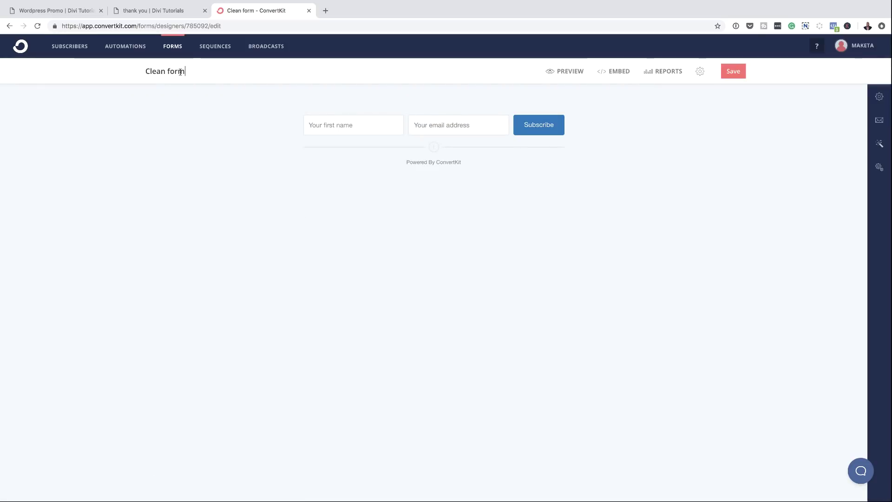
{"action": "left_click_drag", "start_coordinate": [185, 70], "coordinate": [115, 68]}
{"action": "type", "text": "Simple Funnel"}
{"action": "key", "text": "Return"}
{"action": "left_click", "coordinate": [738, 76]}
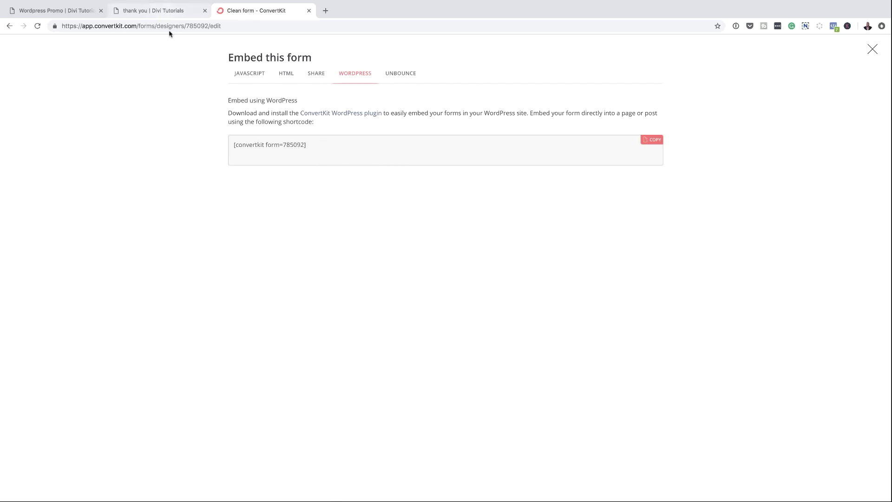
- Switch back to the Wordpress Promo page and go to the WordPress dashboard, saving the page's changes on exit
{"action": "left_click", "coordinate": [56, 11]}
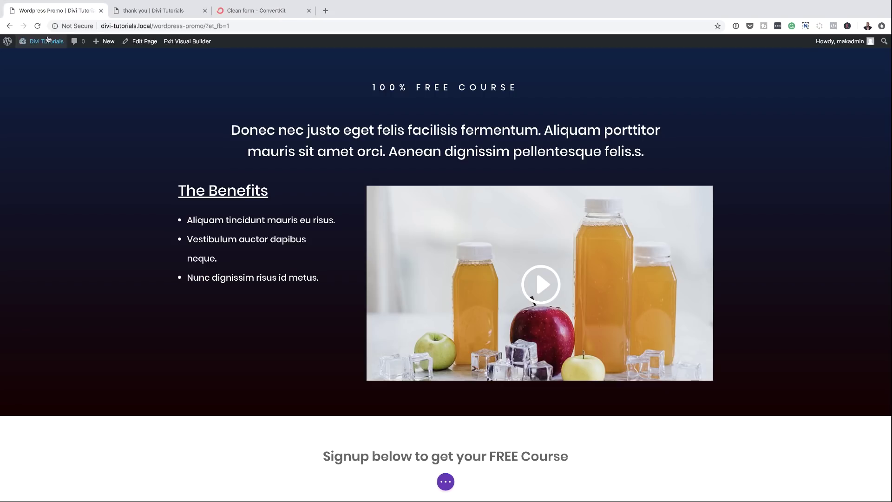
{"action": "mouse_move", "coordinate": [44, 42]}
{"action": "left_click", "coordinate": [42, 58]}
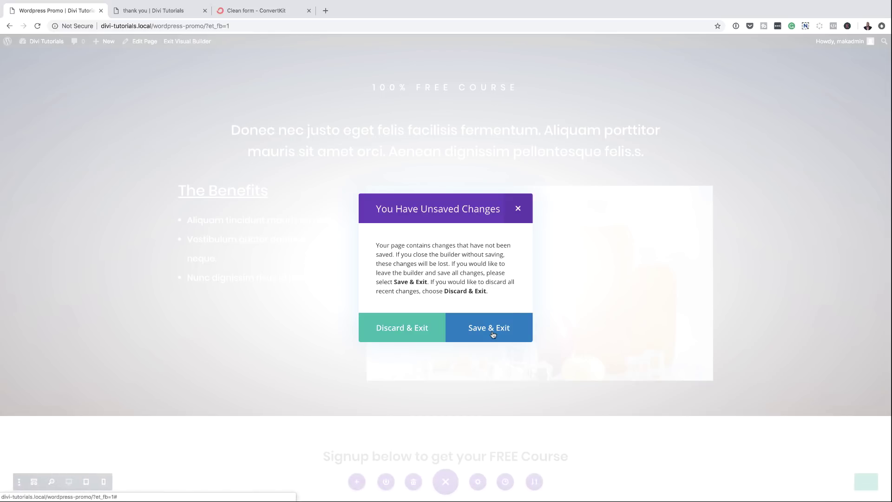
{"action": "left_click", "coordinate": [493, 333]}
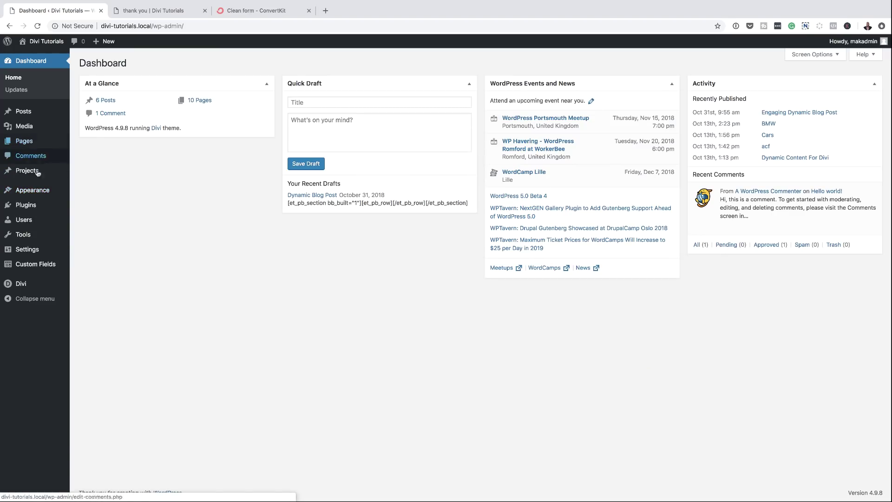
- Search the new plugins for "convertkit", then install and activate the ConvertKit plugin
{"action": "mouse_move", "coordinate": [34, 207]}
{"action": "left_click", "coordinate": [89, 221]}
{"action": "left_click", "coordinate": [769, 88]}
{"action": "type", "text": "c"}
{"action": "left_click", "coordinate": [780, 122]}
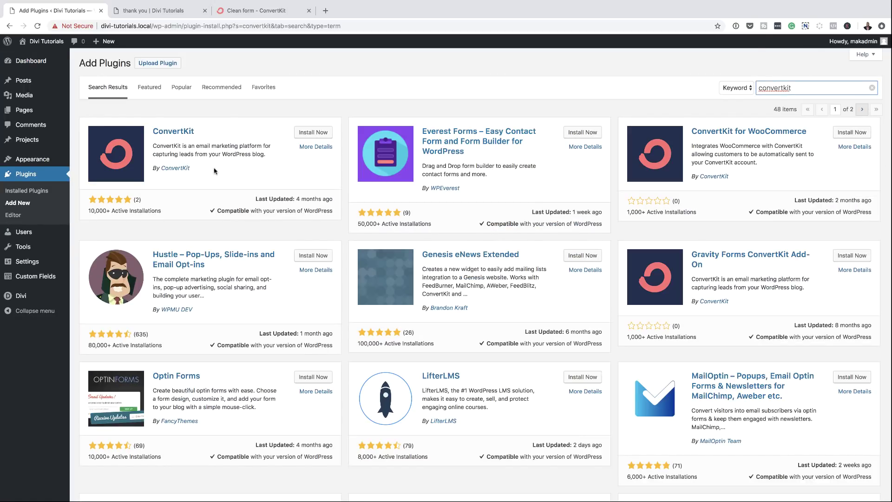
{"action": "left_click", "coordinate": [316, 133]}
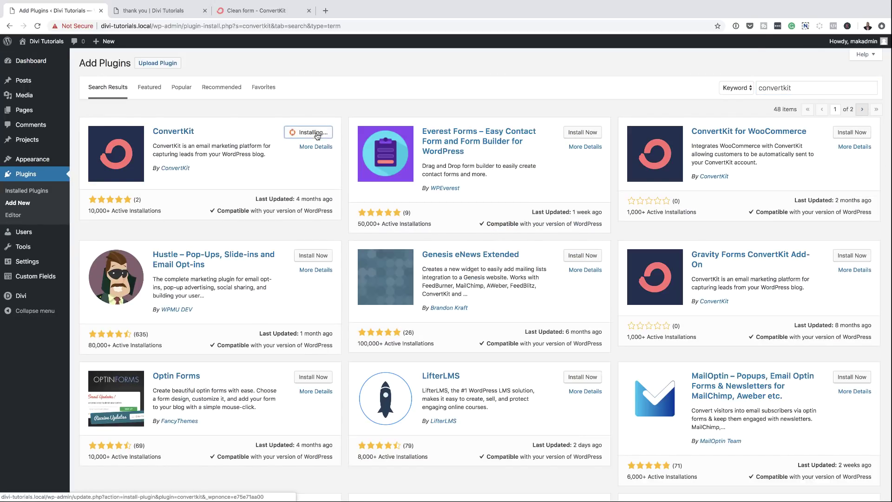
{"action": "left_click", "coordinate": [317, 133]}
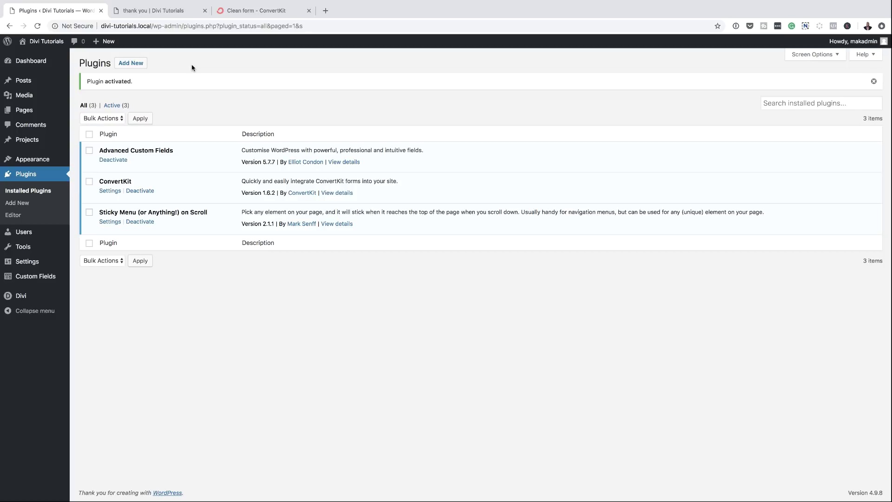
- Open the ConvertKit plugin's general settings with the API Key and API Secret fields
{"action": "left_click", "coordinate": [111, 191]}
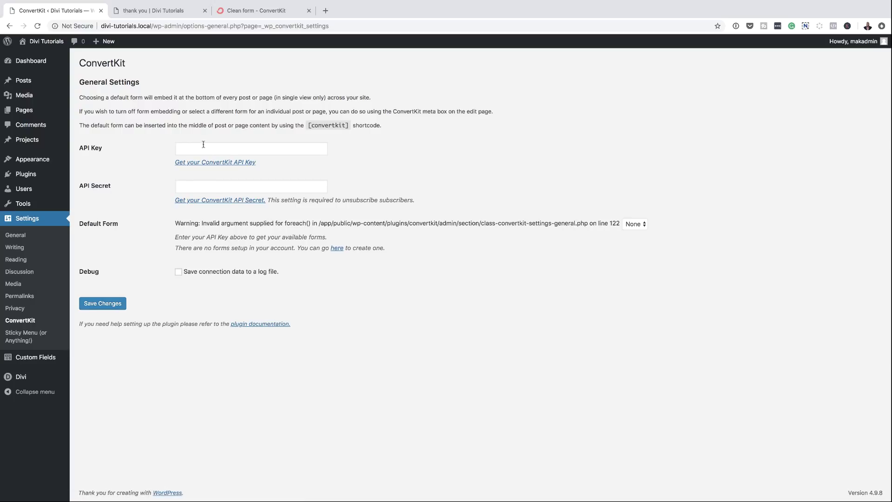
{"action": "left_click", "coordinate": [200, 149]}
{"action": "left_click", "coordinate": [197, 188]}
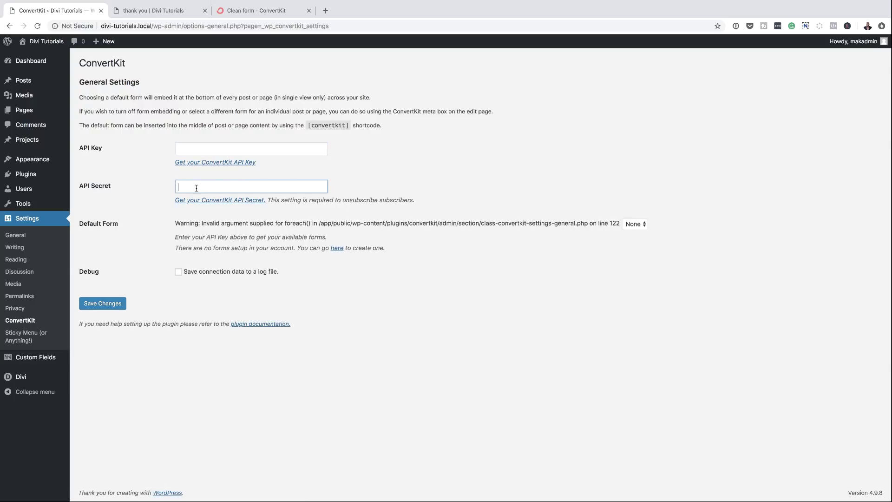
- Copy the API key from the account settings in ConvertKit
{"action": "left_click", "coordinate": [250, 14]}
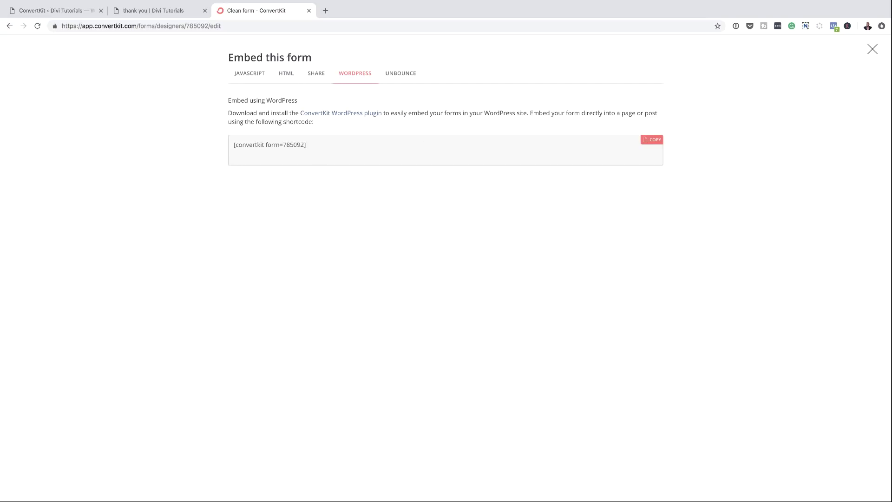
{"action": "left_click", "coordinate": [872, 49]}
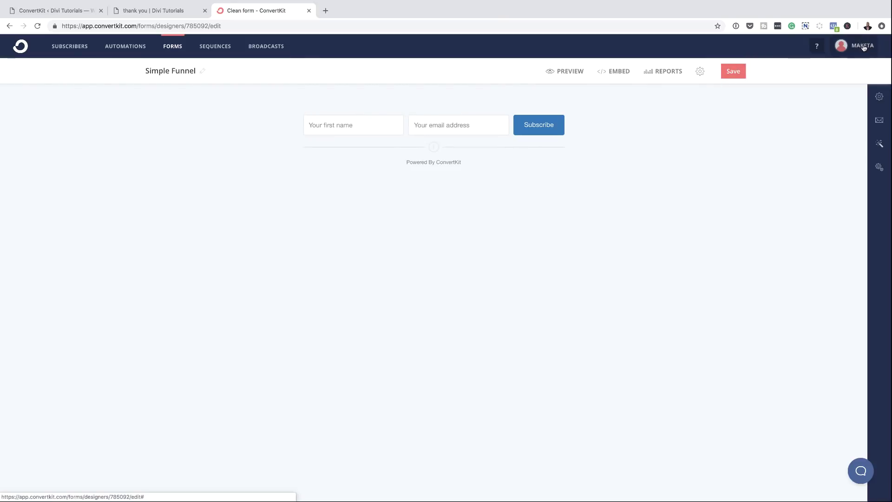
{"action": "left_click", "coordinate": [862, 47]}
{"action": "left_click", "coordinate": [853, 65]}
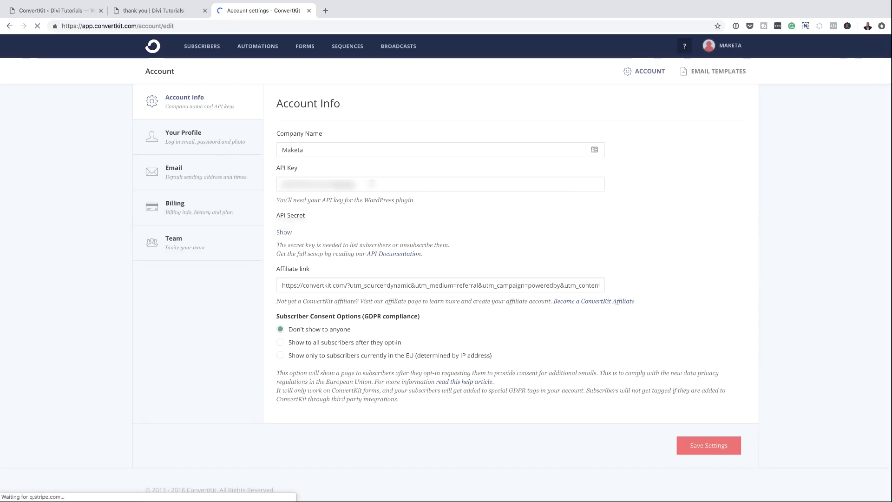
{"action": "double_click", "coordinate": [330, 184]}
{"action": "triple_click", "coordinate": [330, 184]}
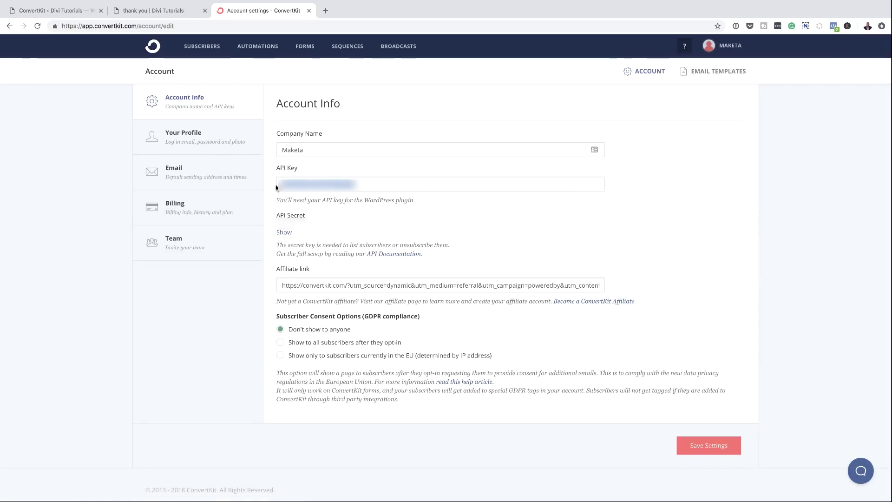
- Switch back to the plugin's general settings and paste the copied API key into the API Key field
{"action": "left_click", "coordinate": [56, 10]}
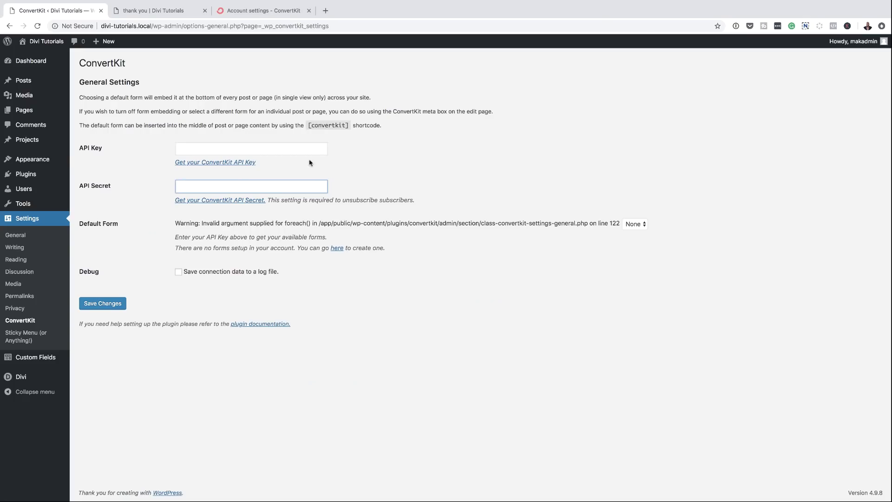
{"action": "left_click", "coordinate": [253, 149]}
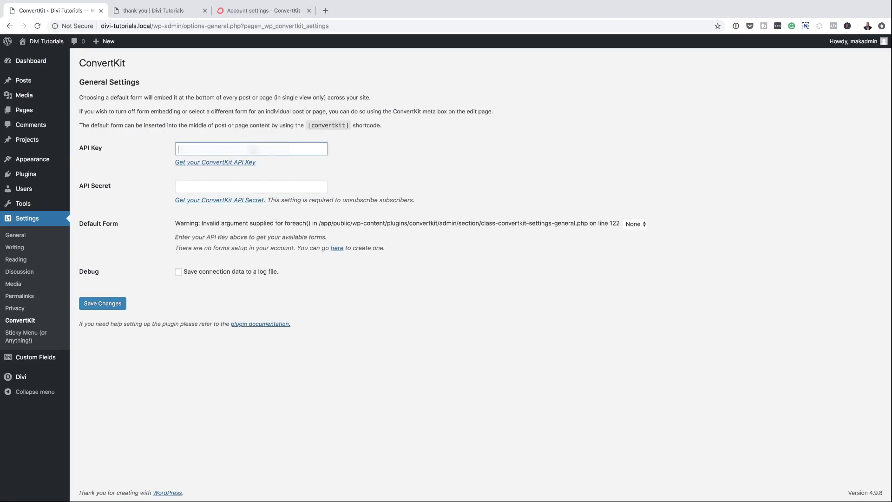
{"action": "key", "text": "super+v"}
- Reveal the API secret in the ConvertKit account settings and copy it
{"action": "left_click", "coordinate": [242, 185]}
{"action": "left_click", "coordinate": [283, 13]}
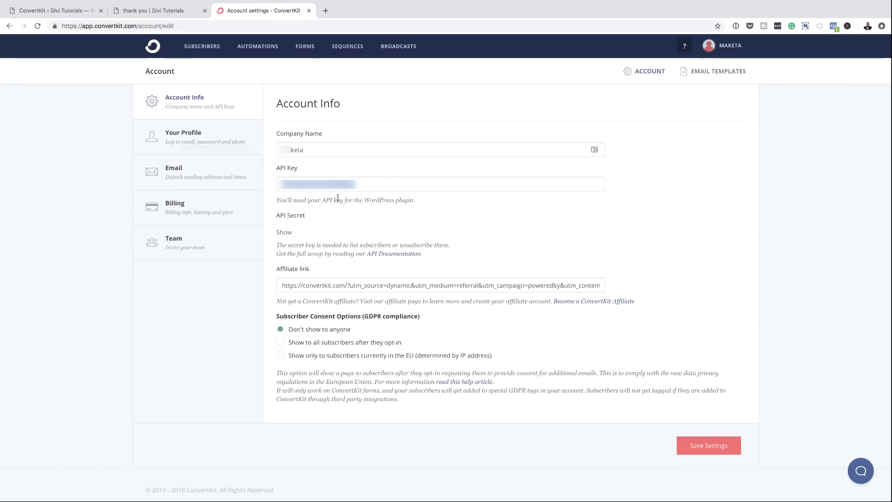
{"action": "left_click", "coordinate": [284, 232]}
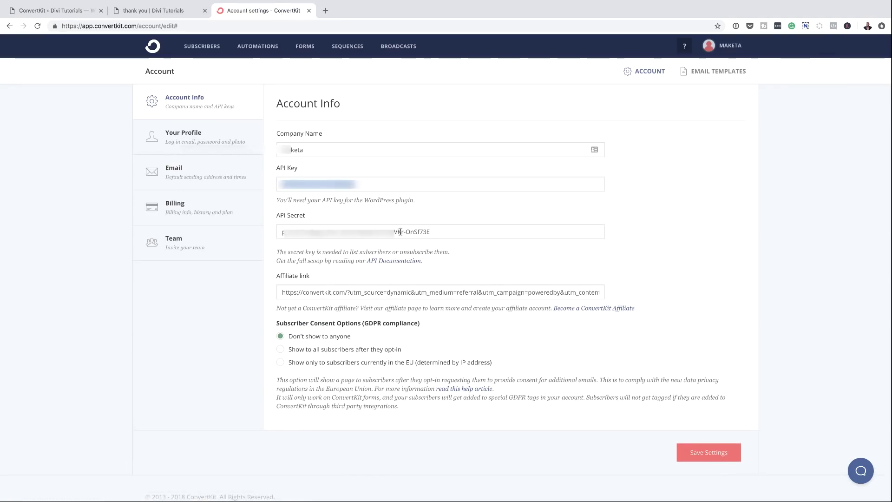
{"action": "left_click_drag", "start_coordinate": [429, 231], "coordinate": [279, 231]}
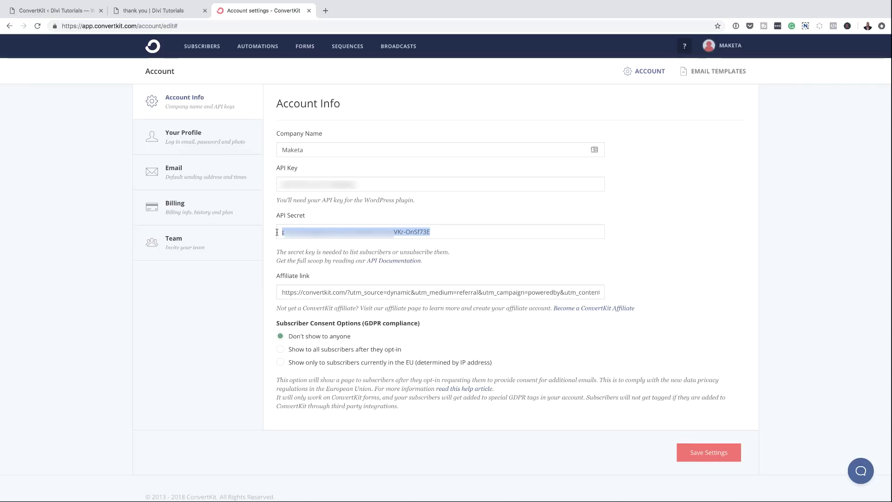
- Paste the API secret into the WordPress plugin's API Secret field and save the settings
{"action": "key", "text": "super+1"}
{"action": "left_click", "coordinate": [233, 188]}
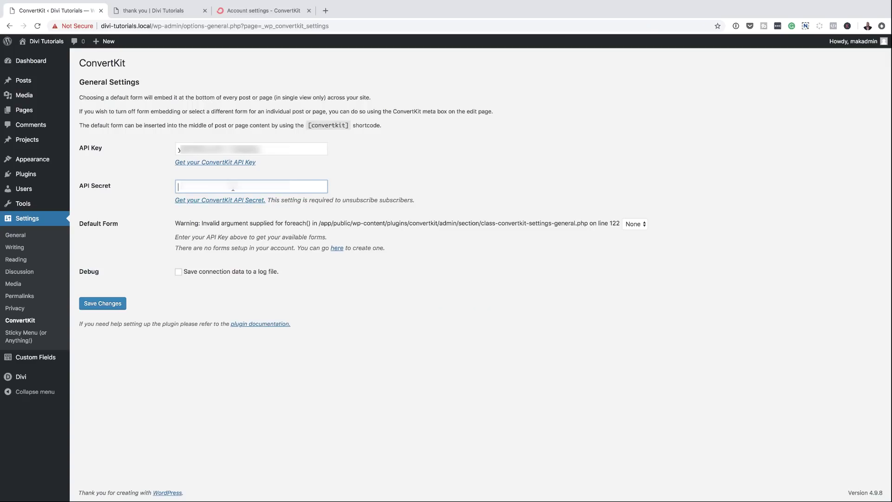
{"action": "key", "text": "super+v"}
{"action": "left_click", "coordinate": [113, 307]}
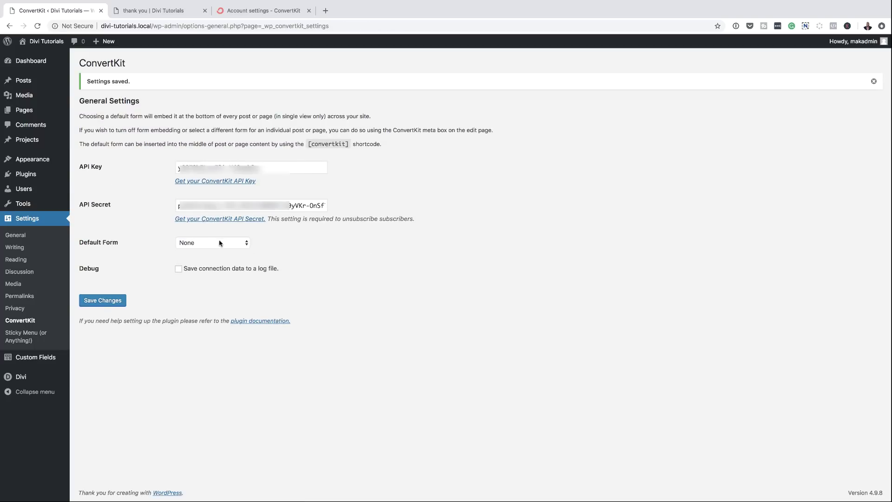
- Set the plugin's default form to Simple Funnel and save the changes
{"action": "left_click", "coordinate": [216, 246]}
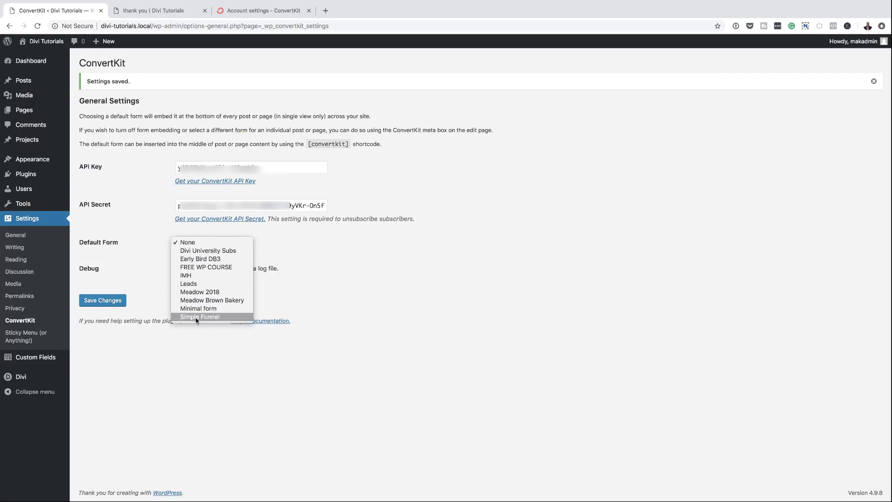
{"action": "left_click", "coordinate": [215, 317]}
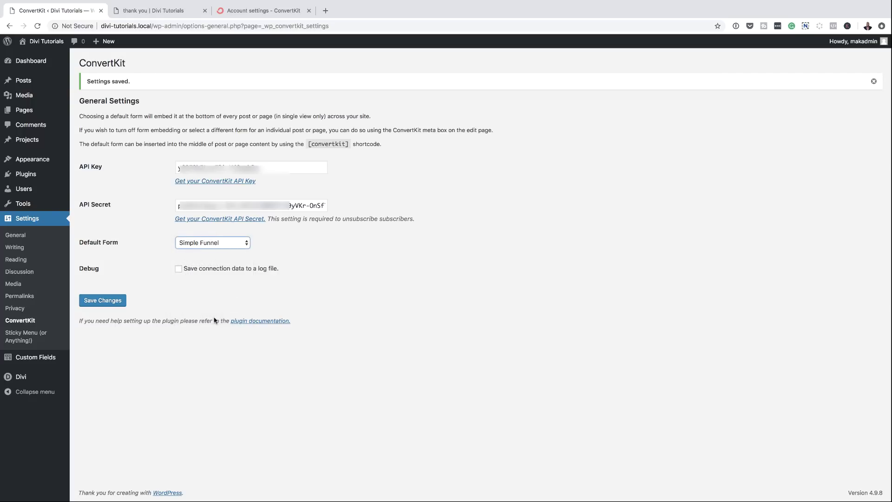
{"action": "left_click", "coordinate": [108, 301]}
- Open the WordPress Promo page from the list of all pages and launch it in the Visual Builder
{"action": "mouse_move", "coordinate": [26, 111]}
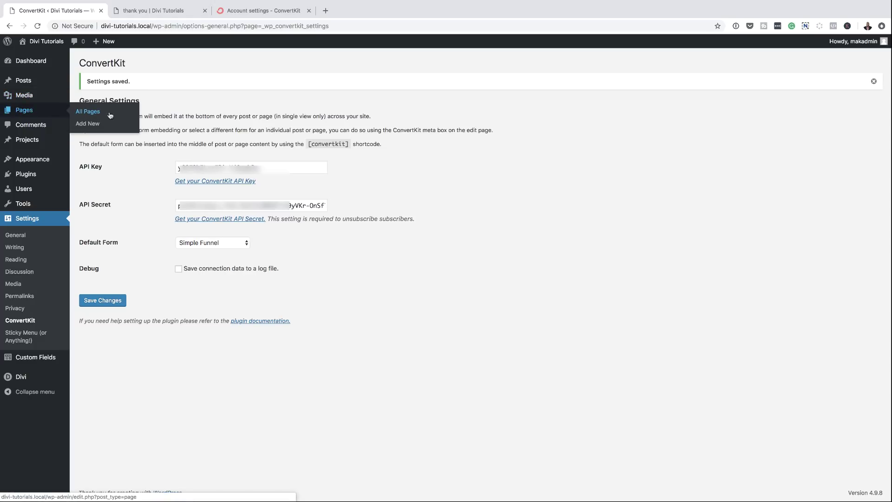
{"action": "left_click", "coordinate": [96, 113]}
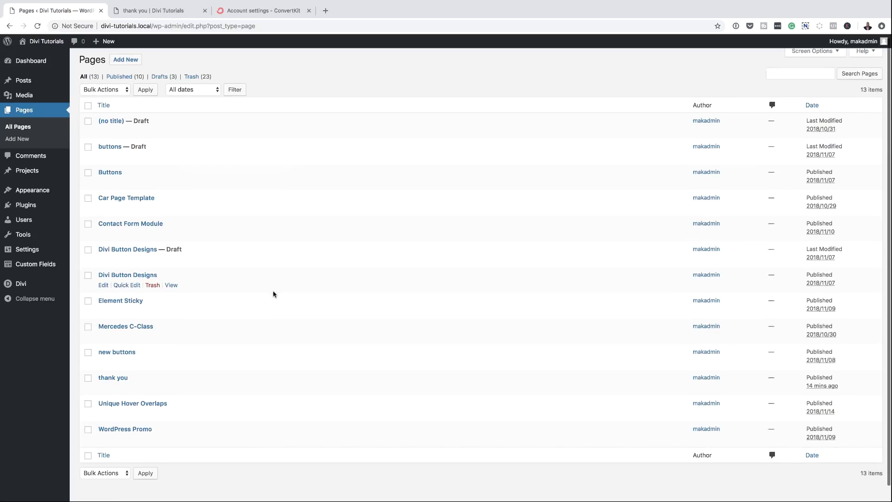
{"action": "scroll", "coordinate": [272, 289], "scroll_direction": "down", "scroll_amount": 1}
{"action": "left_click", "coordinate": [104, 433]}
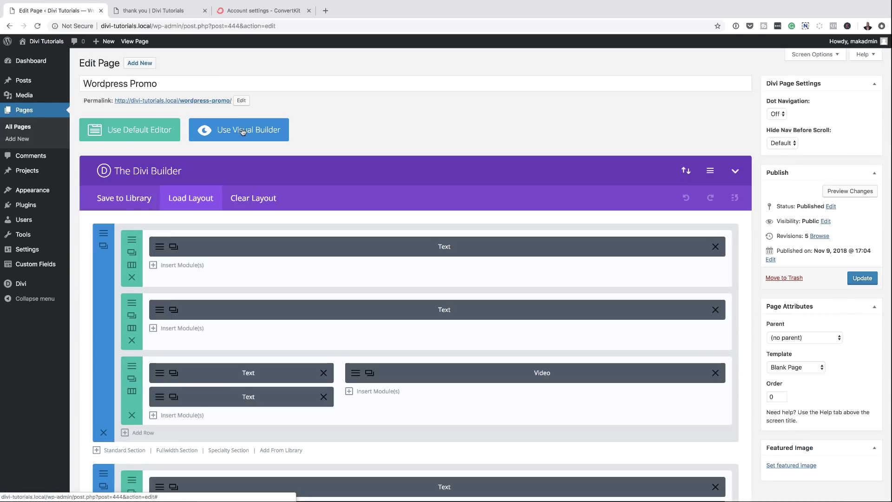
{"action": "left_click", "coordinate": [242, 131]}
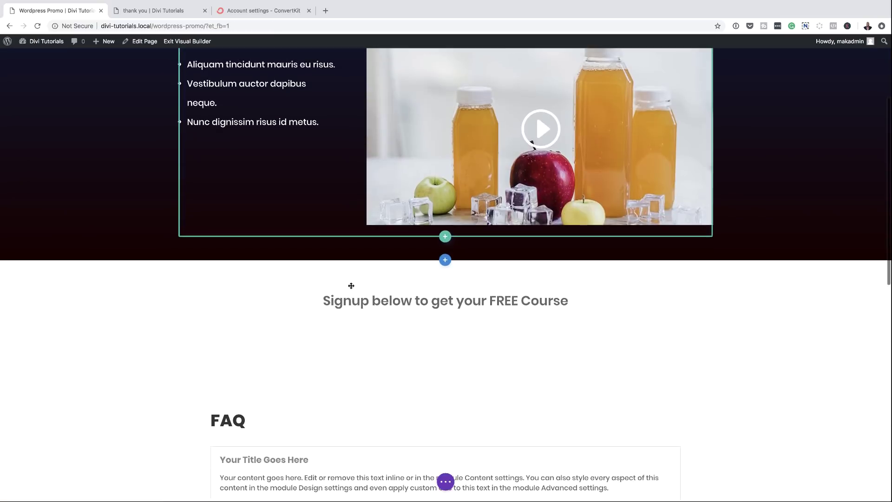
- Insert a Text module directly below the "Signup below to get your FREE Course" heading
{"action": "scroll", "coordinate": [351, 285], "scroll_direction": "down", "scroll_amount": 1}
{"action": "mouse_move", "coordinate": [439, 294]}
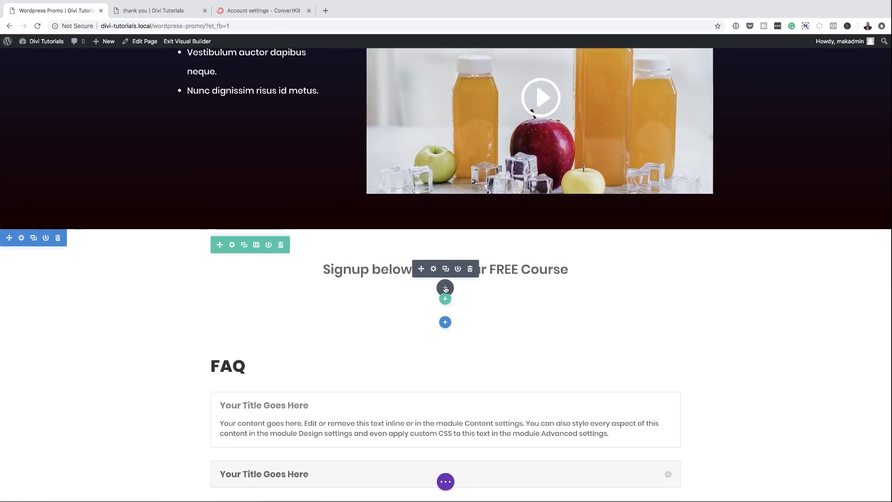
{"action": "left_click", "coordinate": [445, 288]}
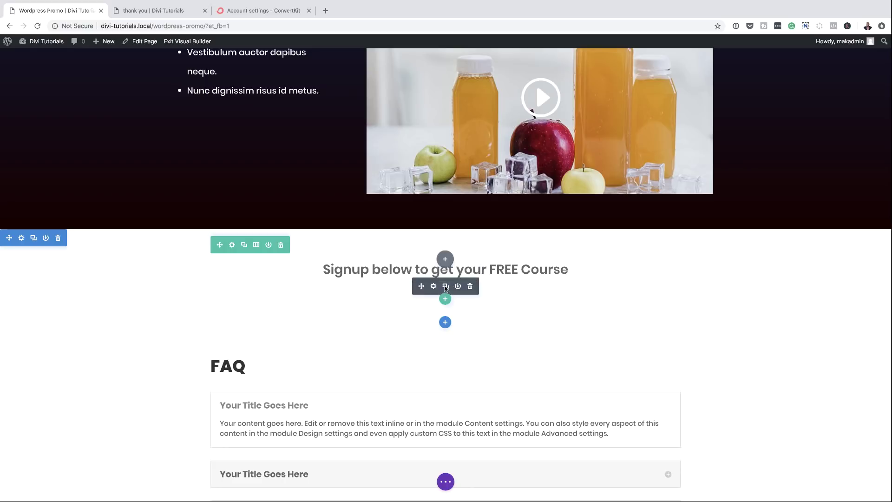
{"action": "type", "text": "text"}
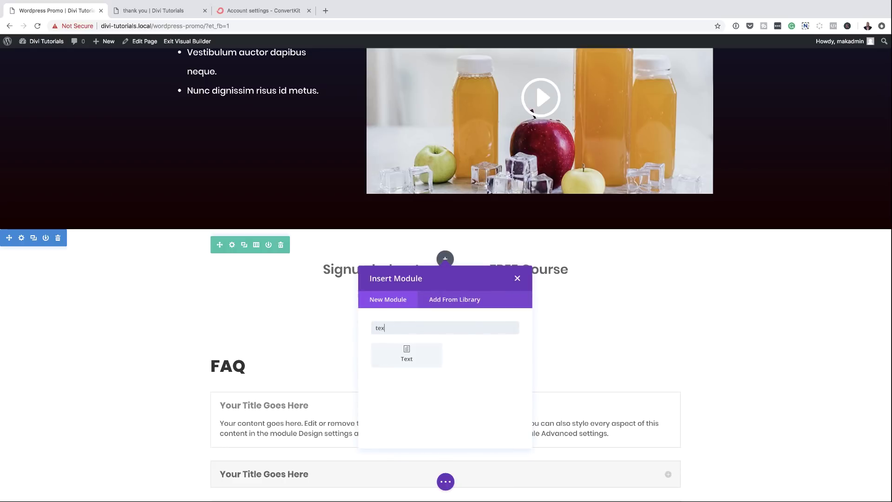
{"action": "left_click", "coordinate": [407, 355]}
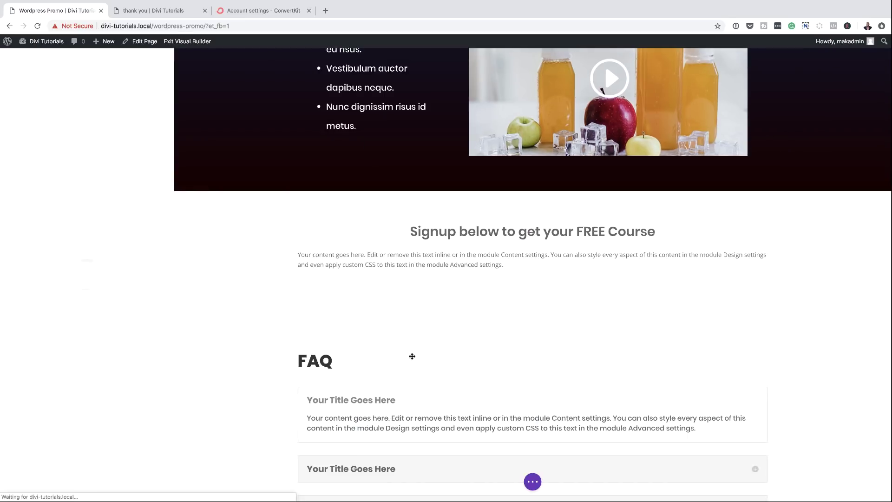
- Open the Simple Funnel form in ConvertKit and copy its WordPress embed shortcode
{"action": "left_click", "coordinate": [244, 11]}
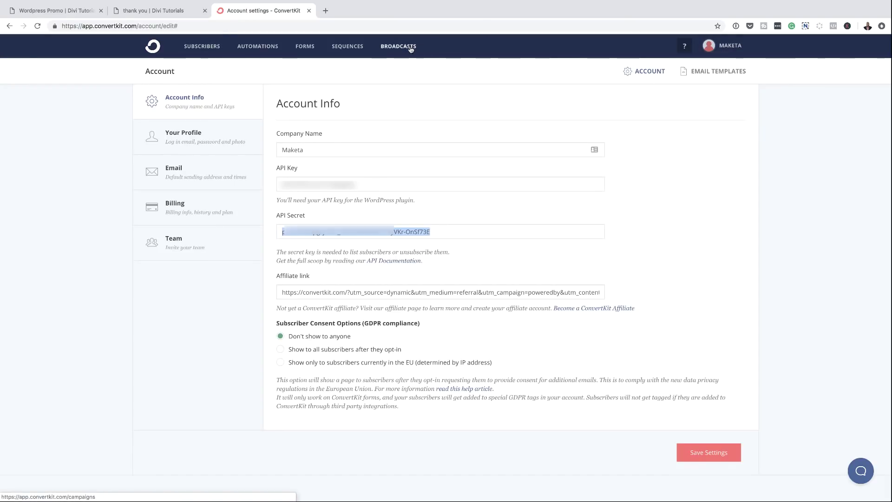
{"action": "left_click", "coordinate": [305, 49]}
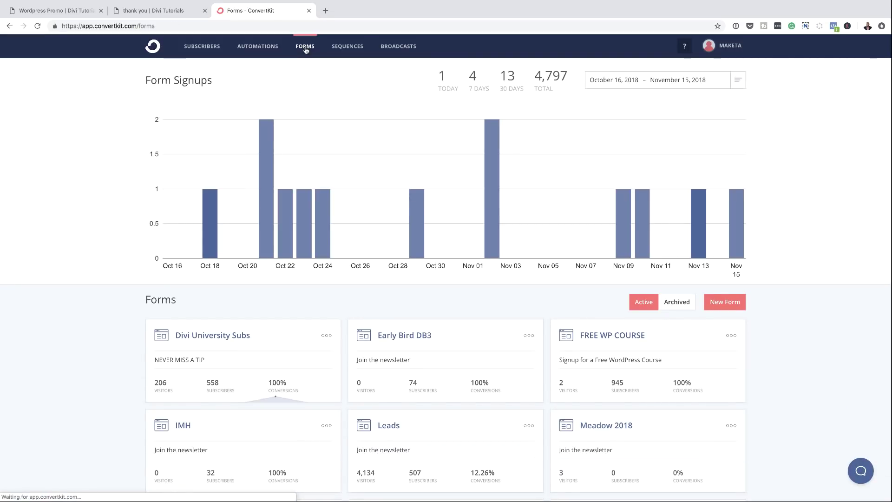
{"action": "scroll", "coordinate": [516, 340], "scroll_direction": "down", "scroll_amount": 3}
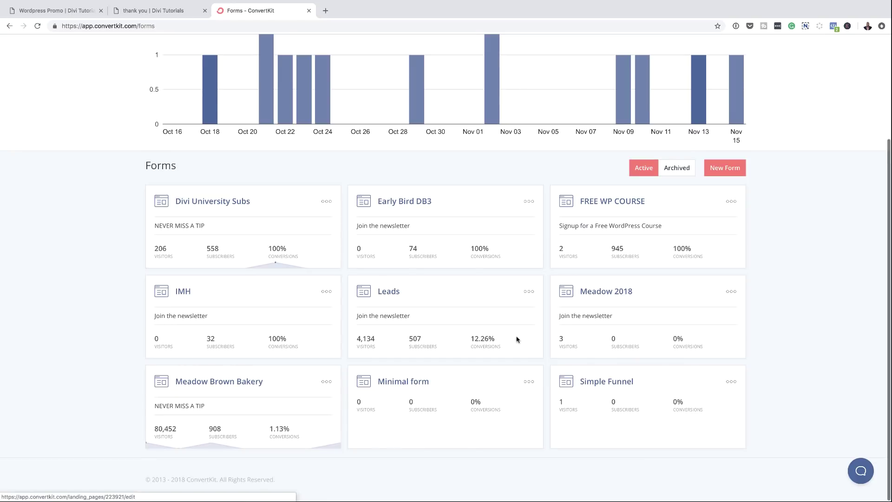
{"action": "left_click", "coordinate": [618, 382]}
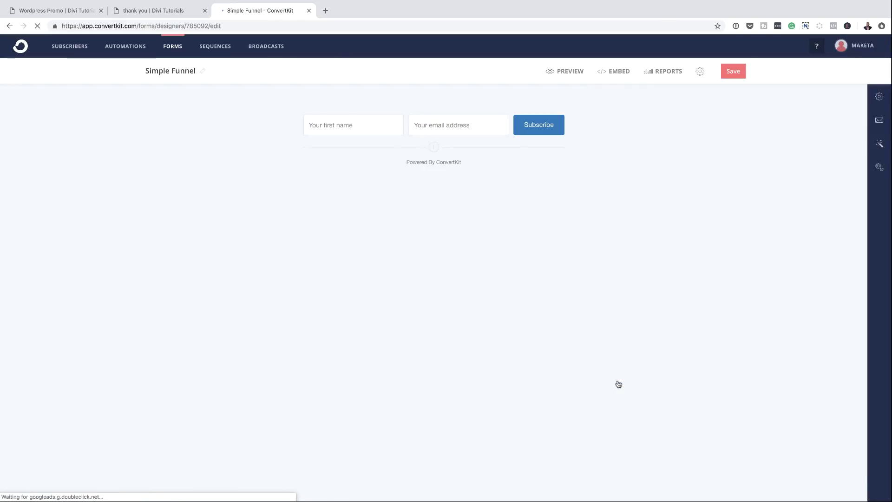
{"action": "left_click", "coordinate": [618, 72]}
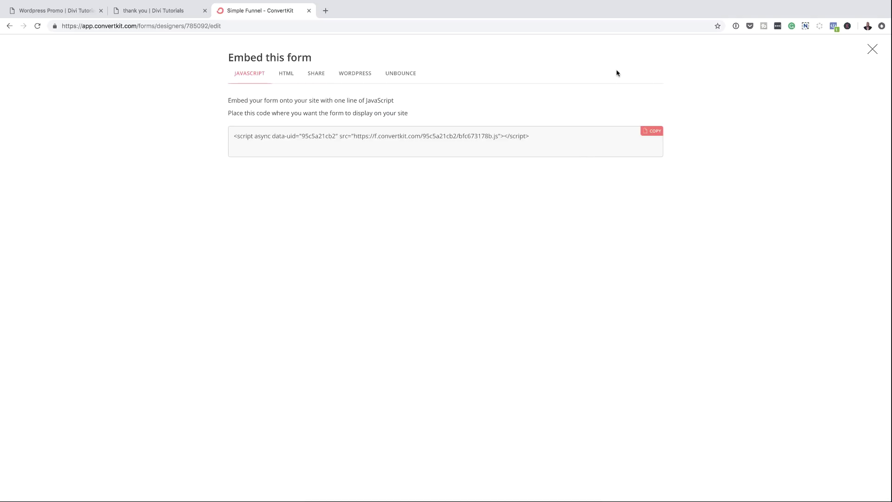
{"action": "left_click", "coordinate": [360, 73]}
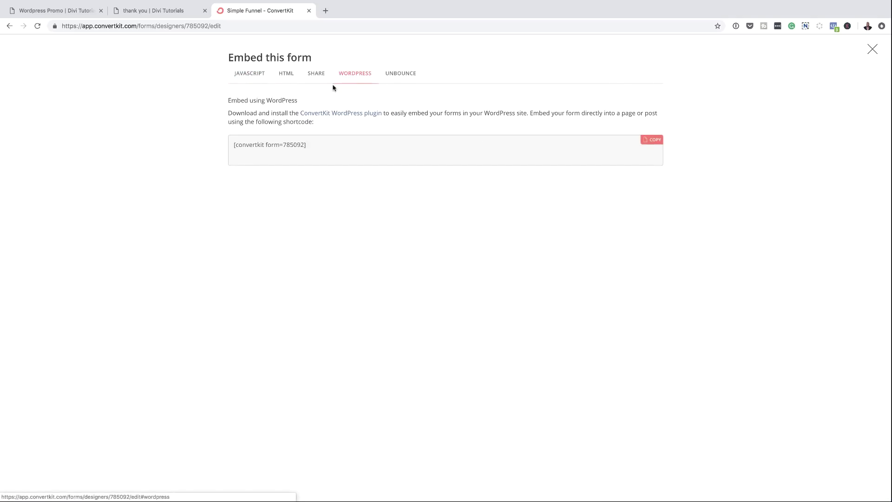
{"action": "left_click_drag", "start_coordinate": [307, 145], "coordinate": [230, 147]}
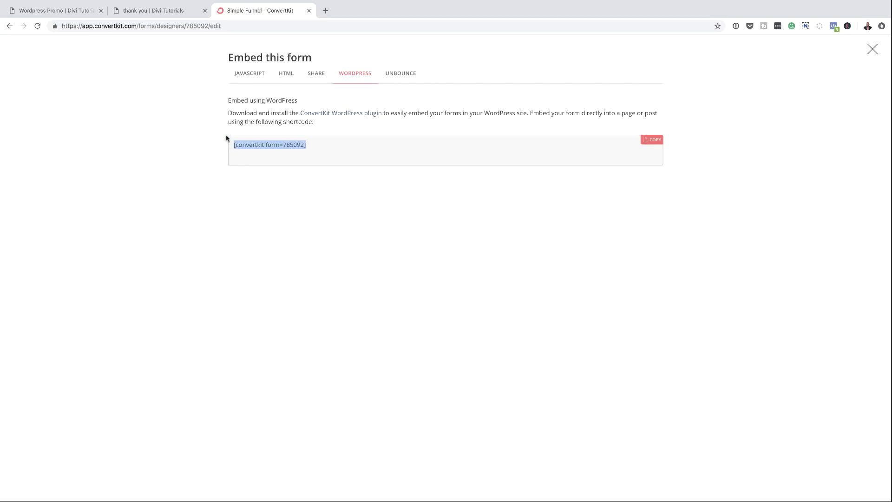
- Replace the new Text module's placeholder content on the Wordpress Promo page with [convertkit form=785092] and save the module
{"action": "left_click", "coordinate": [59, 13]}
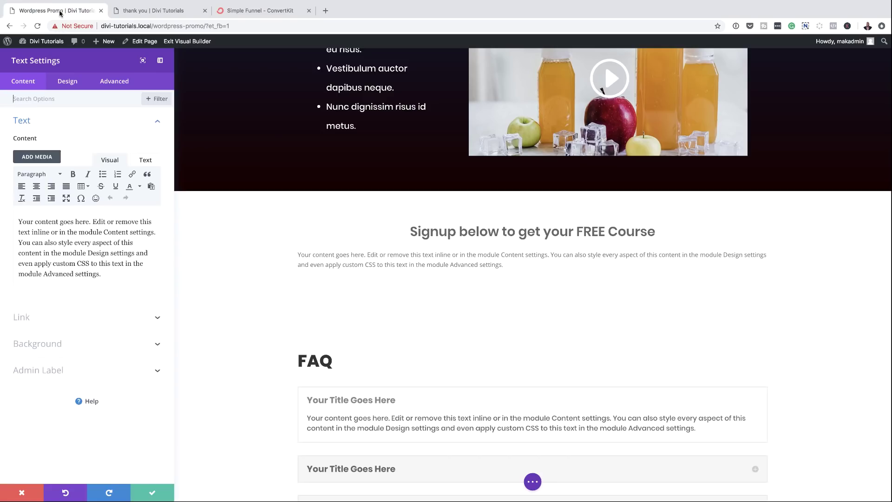
{"action": "left_click_drag", "start_coordinate": [101, 274], "coordinate": [8, 211]}
{"action": "key", "text": "BackSpace"}
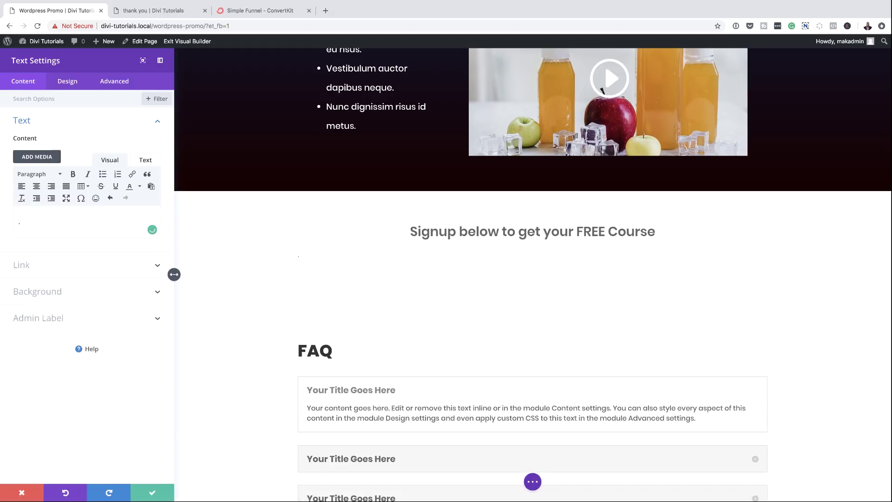
{"action": "key", "text": "super+v"}
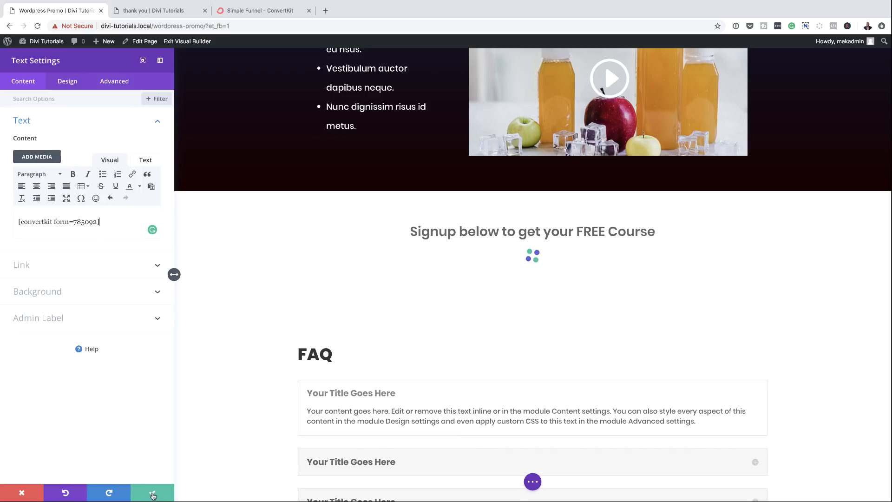
{"action": "left_click", "coordinate": [152, 492]}
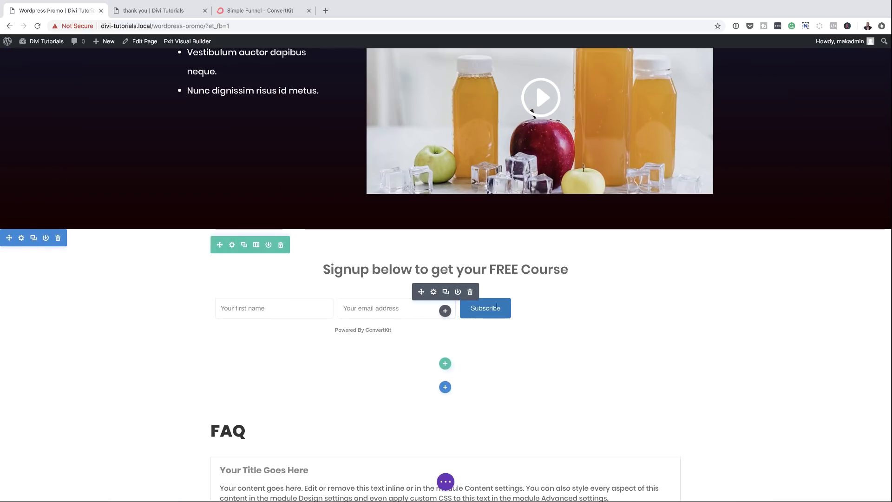
- In ConvertKit, set the Simple Funnel form to redirect subscribers to another page instead of showing a success message
{"action": "key", "text": "super+3"}
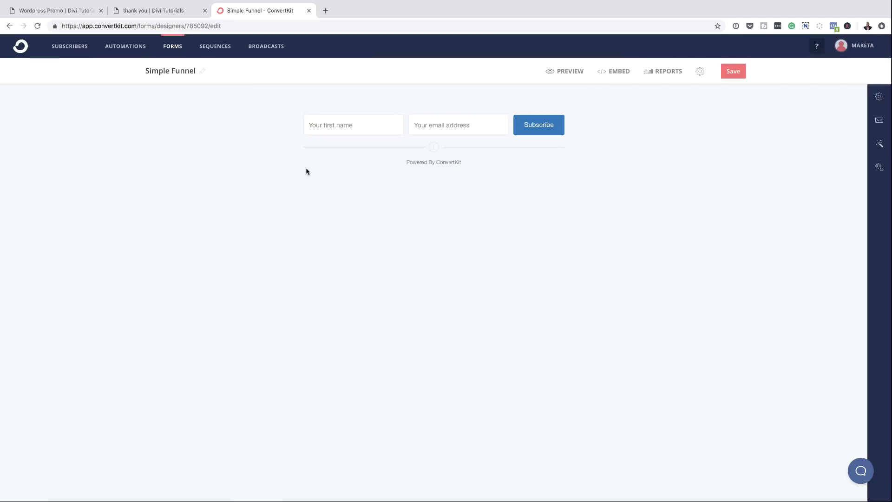
{"action": "left_click", "coordinate": [880, 97]}
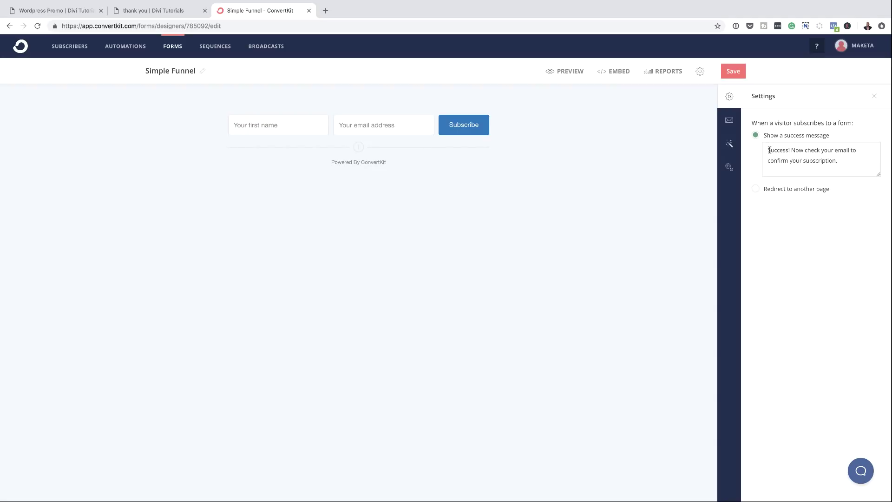
{"action": "left_click_drag", "start_coordinate": [768, 150], "coordinate": [846, 165]}
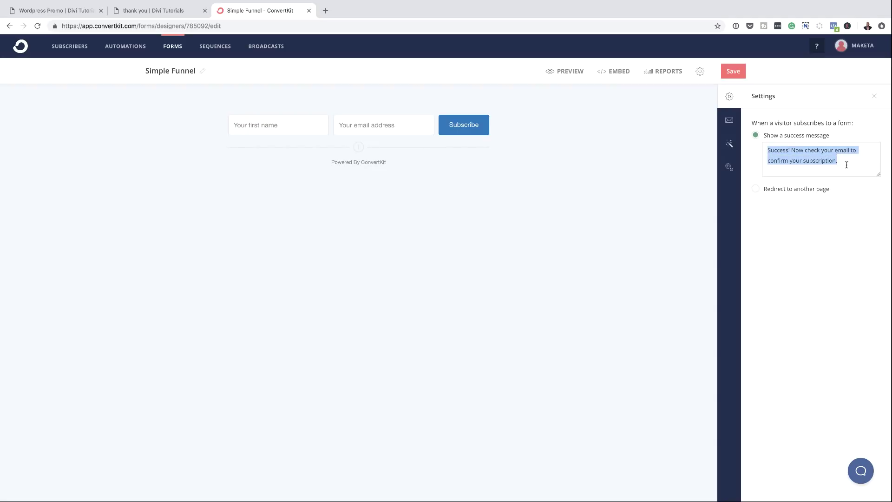
{"action": "left_click", "coordinate": [756, 191]}
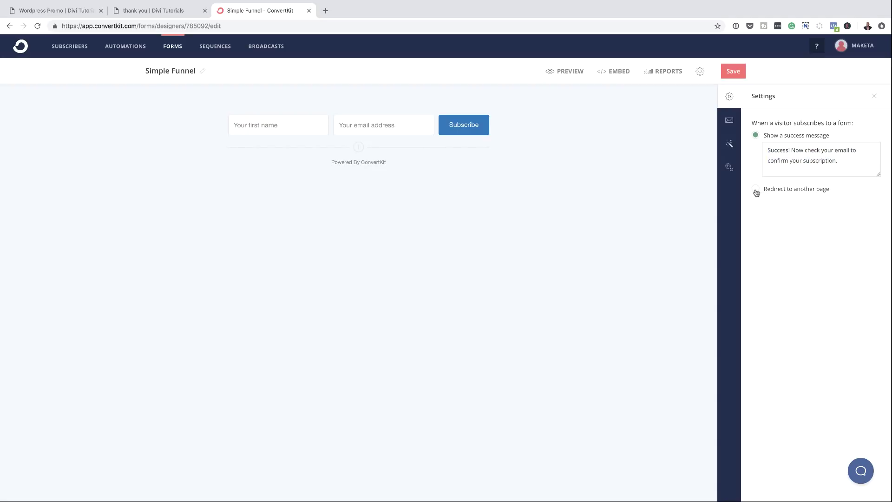
- Copy the thank you page's URL and return to the Simple Funnel form's settings in ConvertKit
{"action": "left_click", "coordinate": [175, 13]}
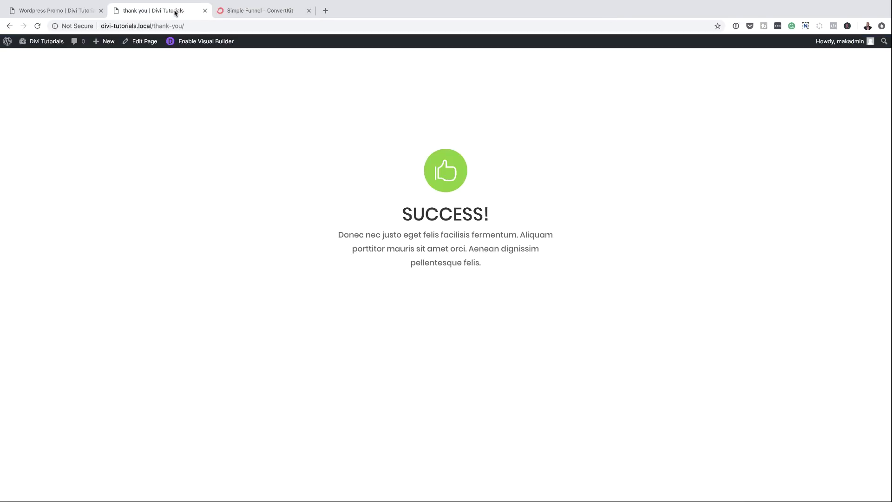
{"action": "left_click", "coordinate": [198, 25]}
{"action": "key", "text": "super+c"}
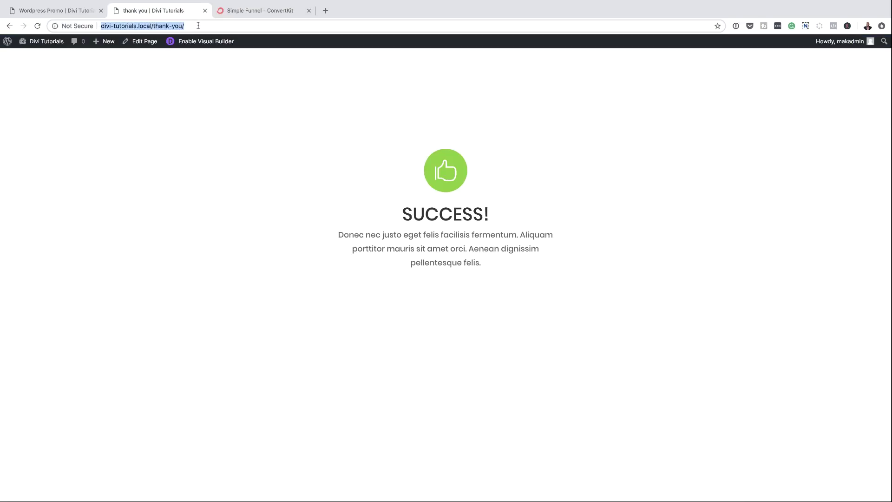
{"action": "left_click", "coordinate": [239, 11]}
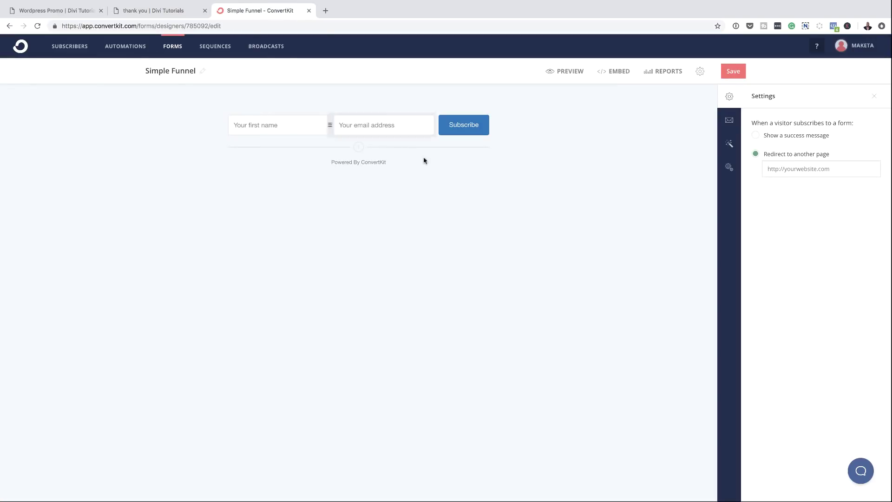
{"action": "left_click", "coordinate": [778, 169]}
{"action": "key", "text": "super+v"}
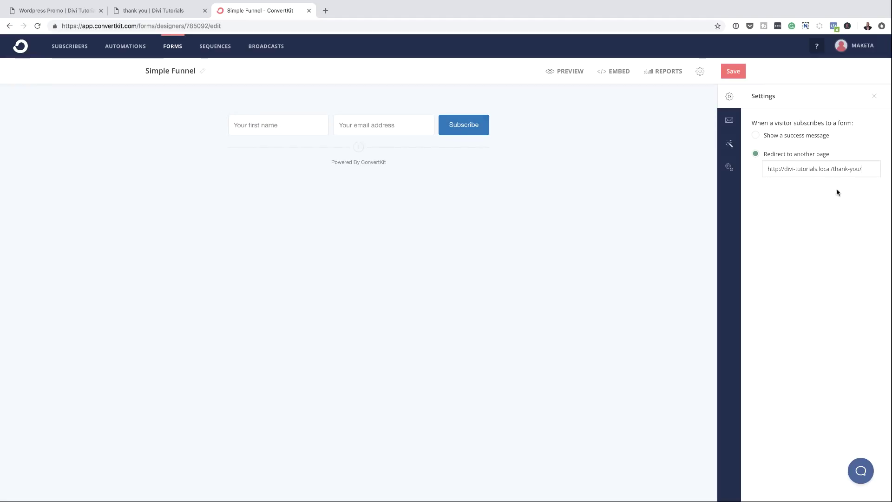
{"action": "left_click", "coordinate": [729, 120]}
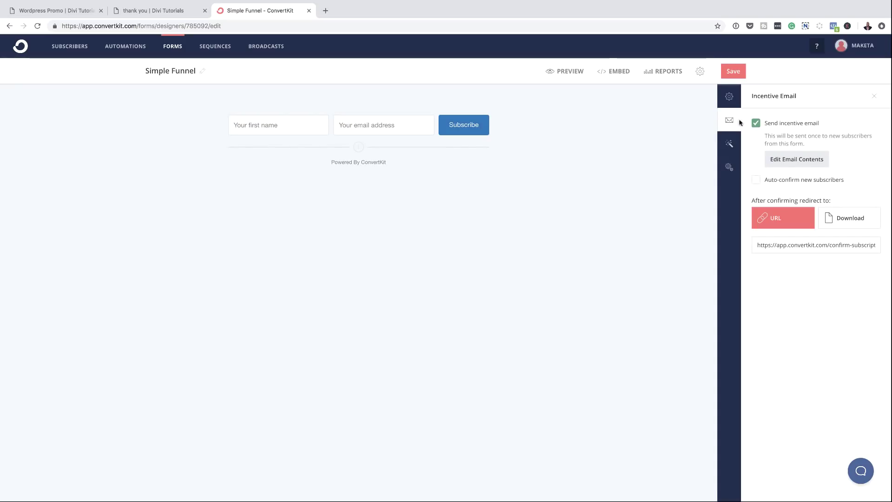
{"action": "left_click", "coordinate": [757, 181]}
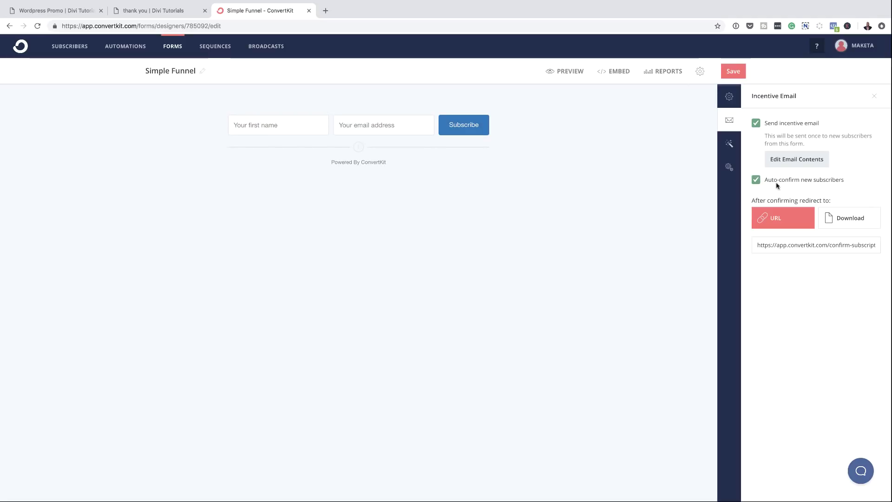
{"action": "left_click", "coordinate": [756, 123]}
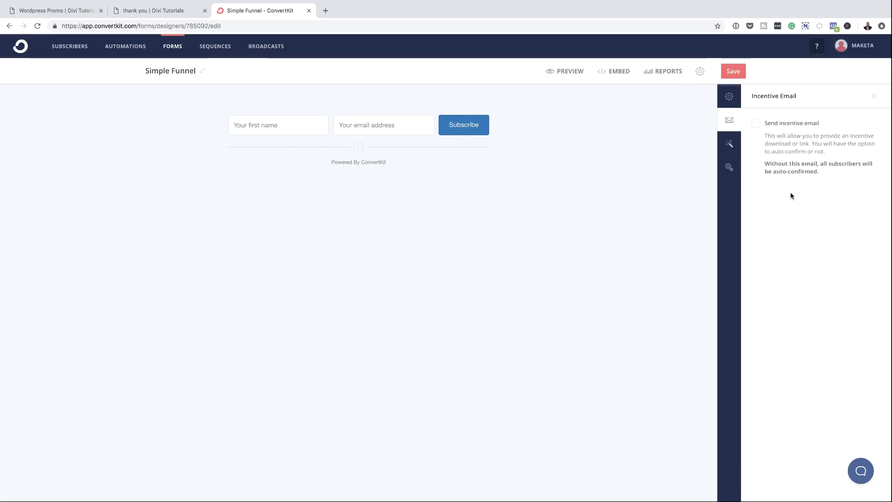
{"action": "left_click", "coordinate": [730, 145]}
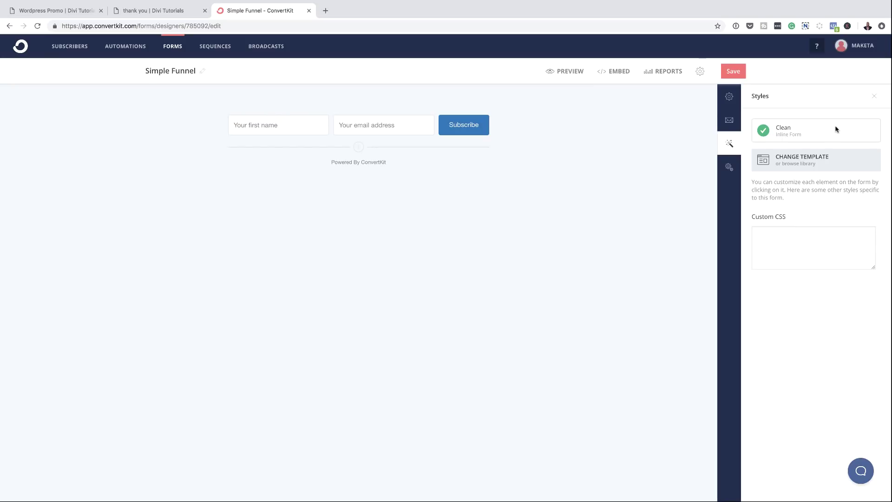
{"action": "left_click", "coordinate": [738, 174]}
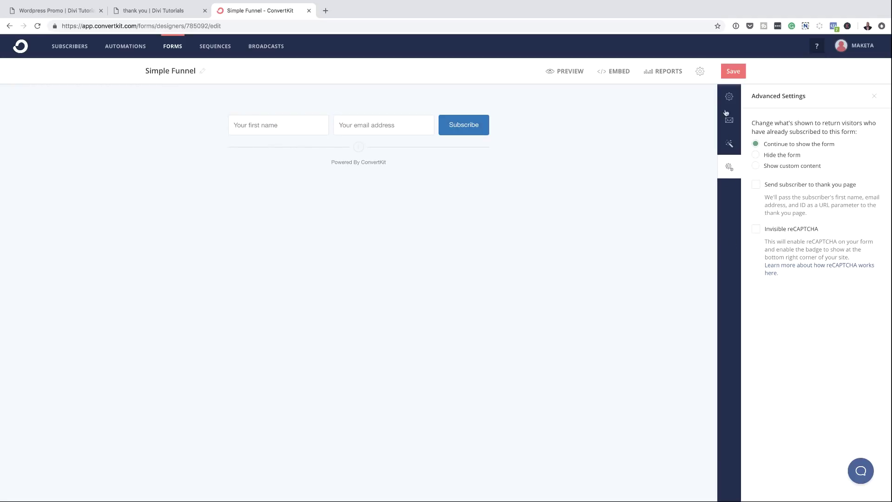
{"action": "left_click", "coordinate": [739, 72]}
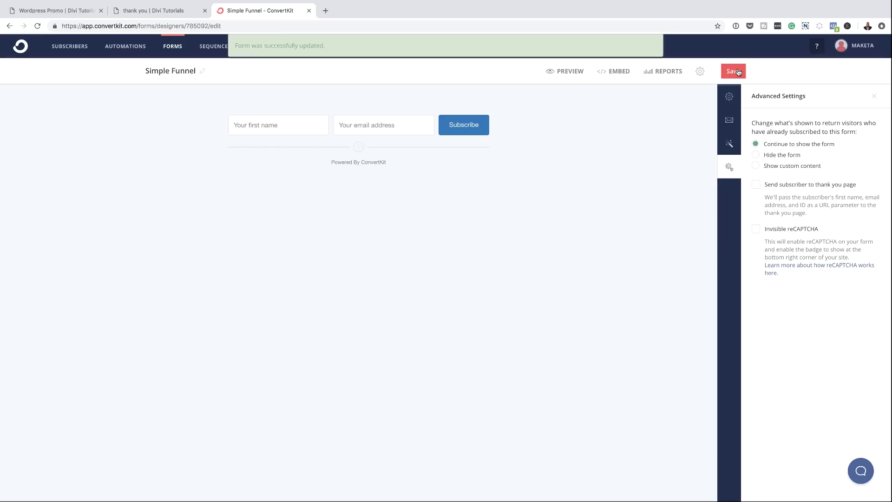
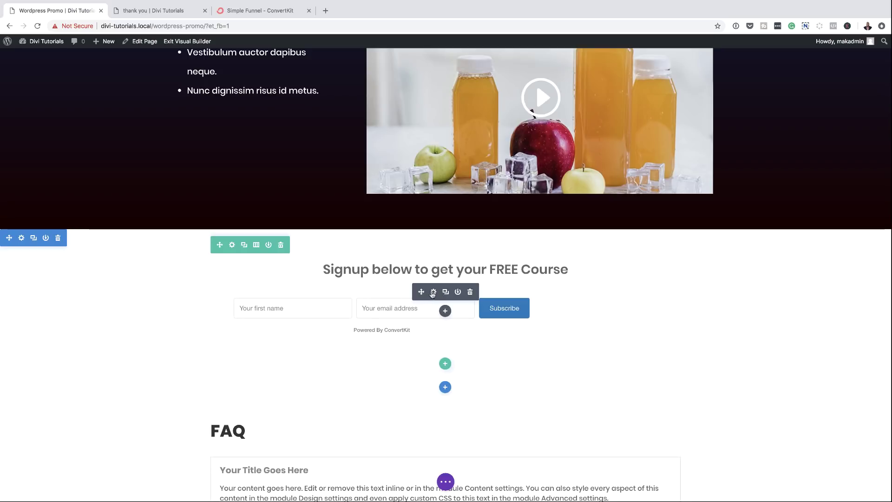
- On the Wordpress Promo page, give the signup form's Text module a pale yellow background colour, #eeefaa
{"action": "left_click", "coordinate": [433, 292]}
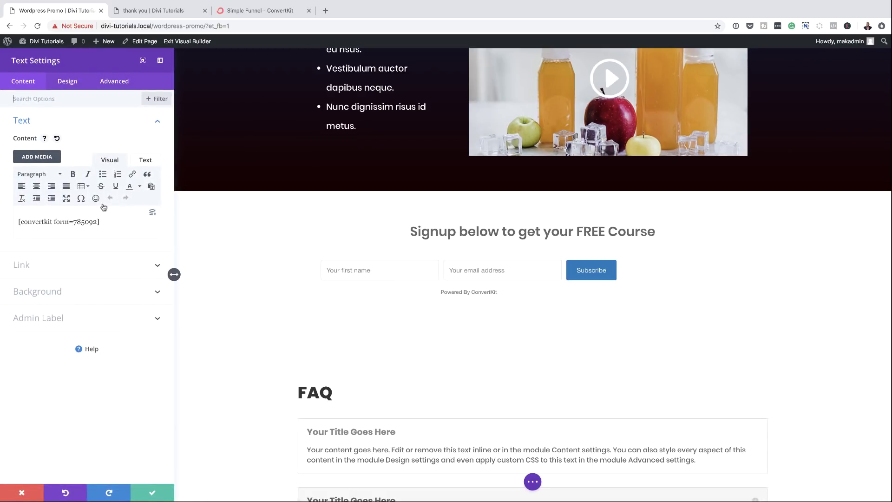
{"action": "left_click", "coordinate": [57, 292]}
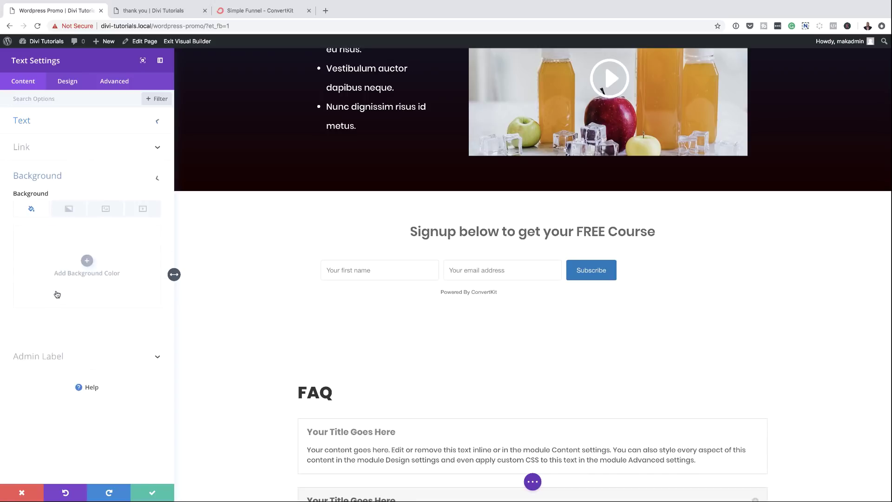
{"action": "left_click", "coordinate": [89, 264]}
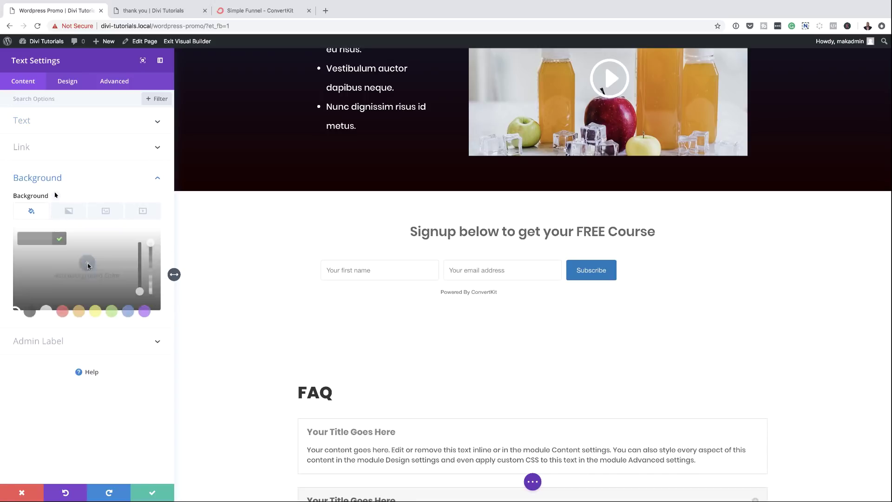
{"action": "left_click", "coordinate": [95, 311]}
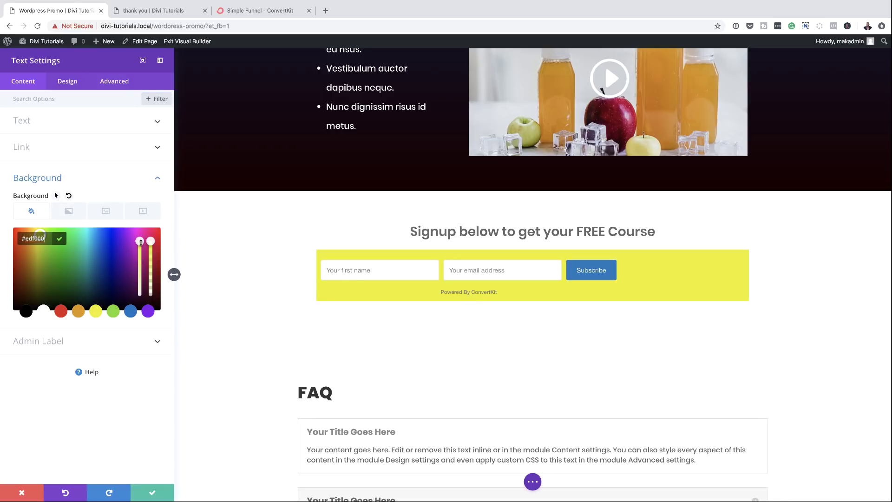
{"action": "left_click_drag", "start_coordinate": [139, 242], "coordinate": [145, 285]}
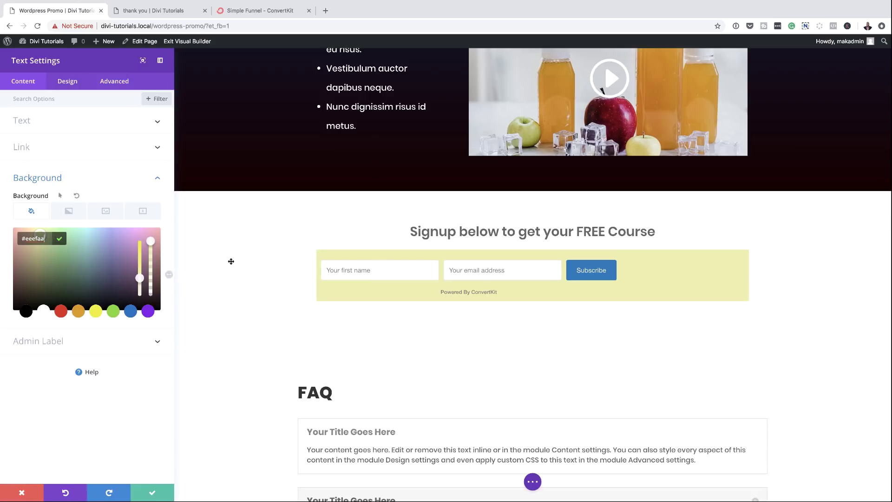
- Set the module's custom padding to about 25px top, 23px bottom and 163px left, and save the module
{"action": "left_click", "coordinate": [68, 82]}
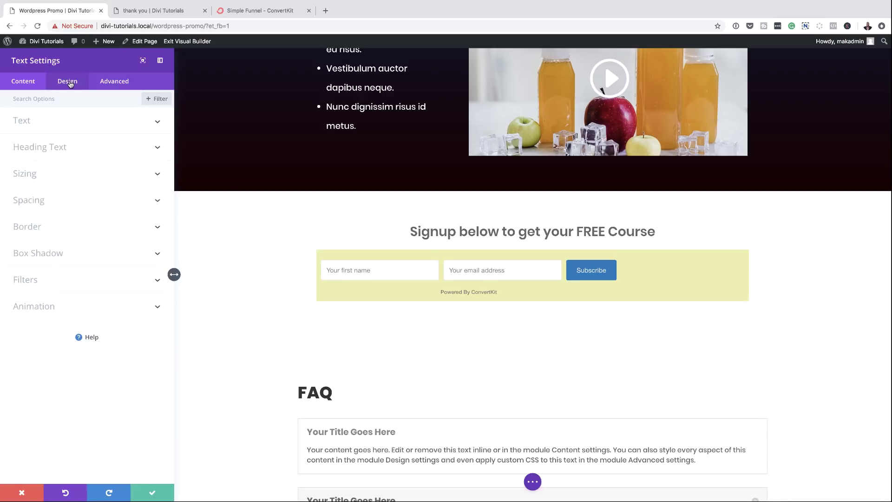
{"action": "left_click", "coordinate": [36, 202]}
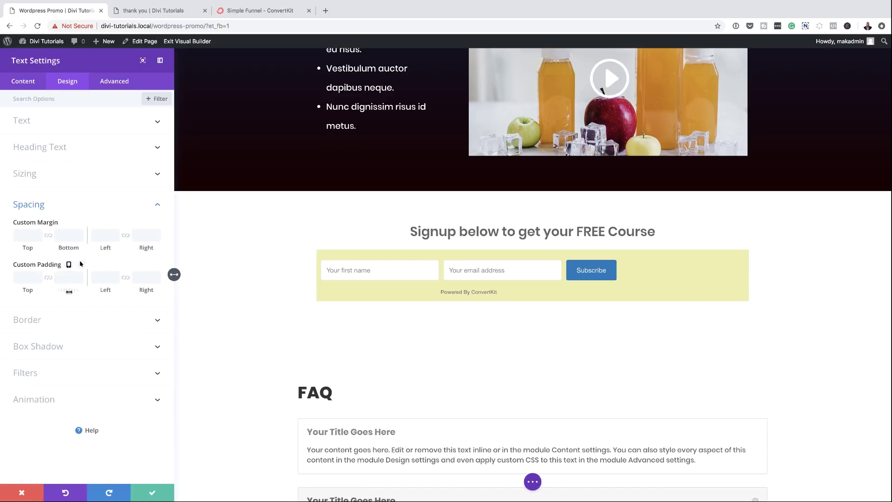
{"action": "left_click_drag", "start_coordinate": [110, 290], "coordinate": [181, 292]}
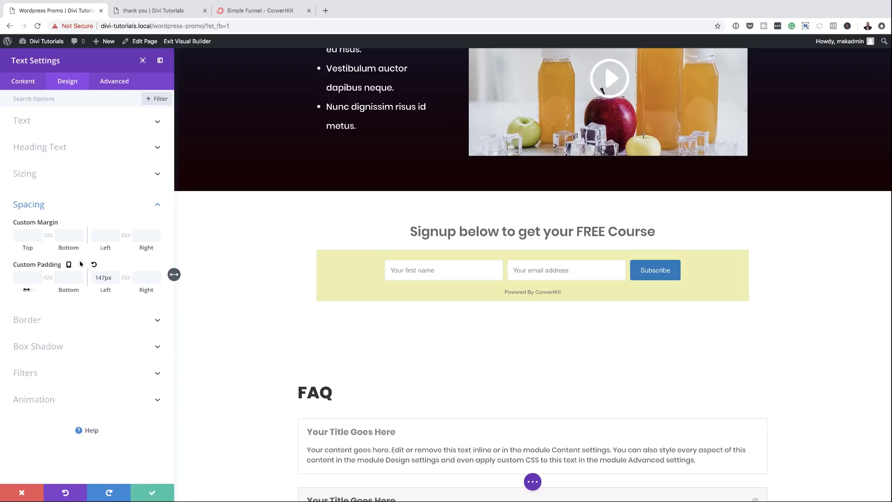
{"action": "left_click_drag", "start_coordinate": [26, 290], "coordinate": [38, 289]}
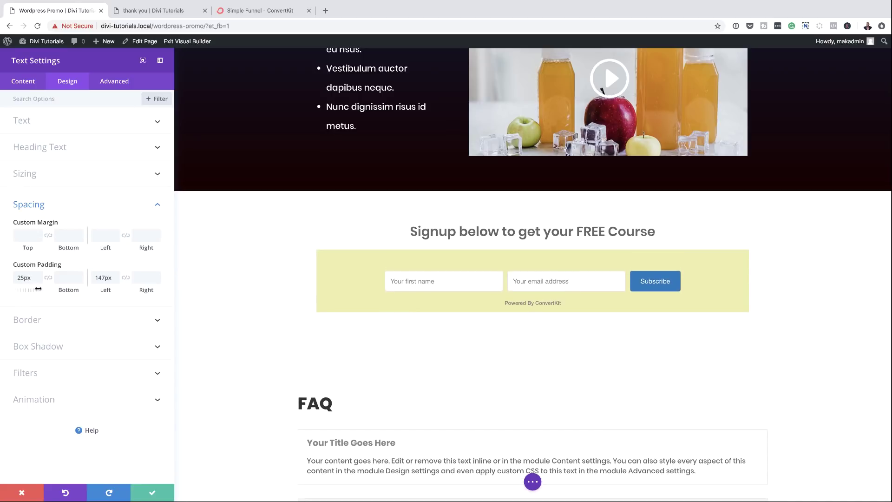
{"action": "left_click_drag", "start_coordinate": [103, 291], "coordinate": [115, 291]}
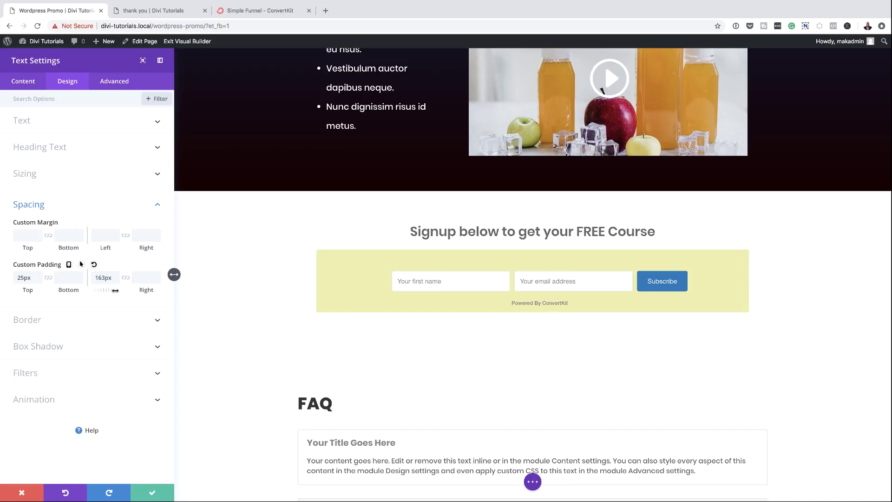
{"action": "left_click_drag", "start_coordinate": [59, 290], "coordinate": [82, 290]}
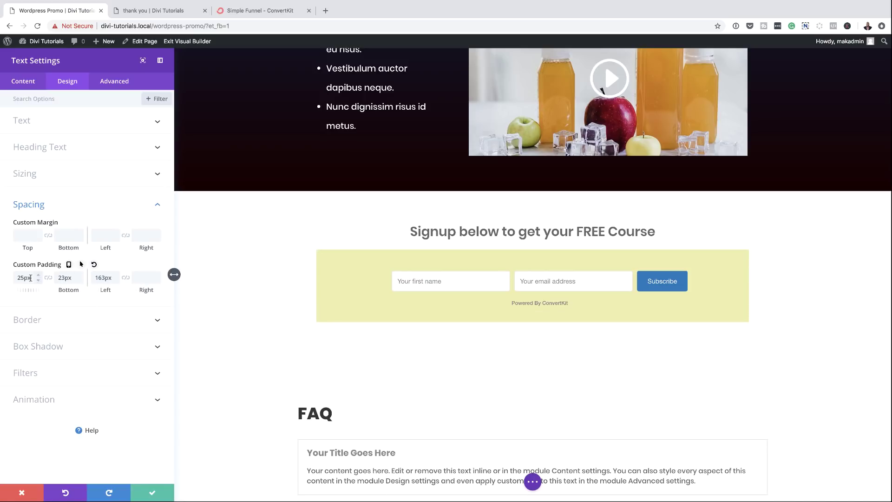
{"action": "left_click_drag", "start_coordinate": [68, 291], "coordinate": [69, 291]}
{"action": "left_click", "coordinate": [150, 493]}
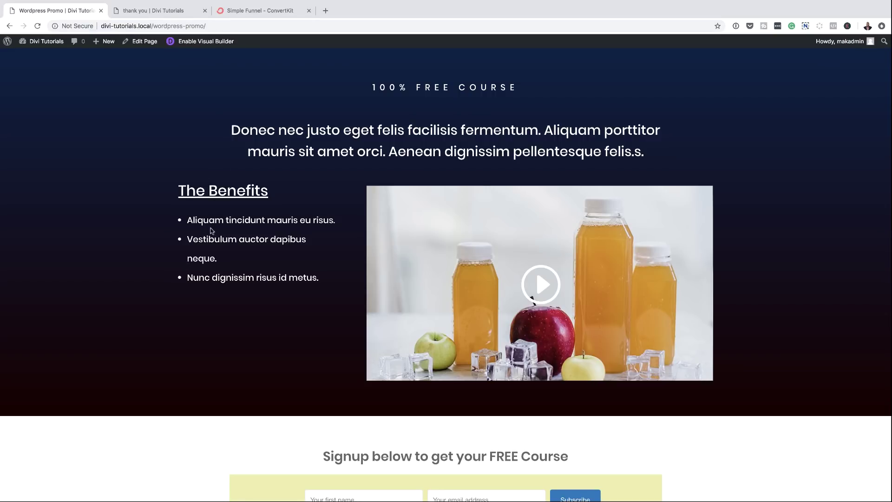
- Close the separate thank you page and submit a test subscription on the promo page with the saved first name and email address
{"action": "scroll", "coordinate": [287, 275], "scroll_direction": "down", "scroll_amount": 3}
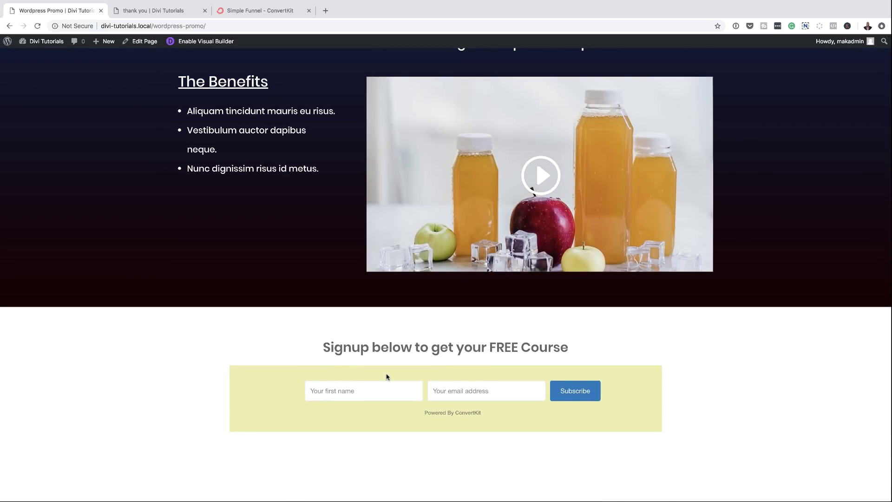
{"action": "left_click", "coordinate": [360, 392]}
{"action": "left_click", "coordinate": [205, 11]}
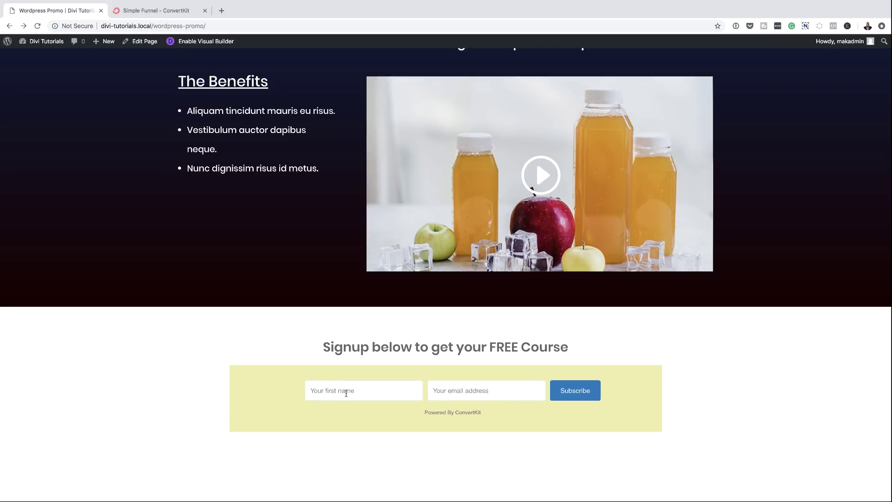
{"action": "left_click", "coordinate": [396, 392]}
{"action": "left_click", "coordinate": [475, 391]}
{"action": "left_click", "coordinate": [348, 392]}
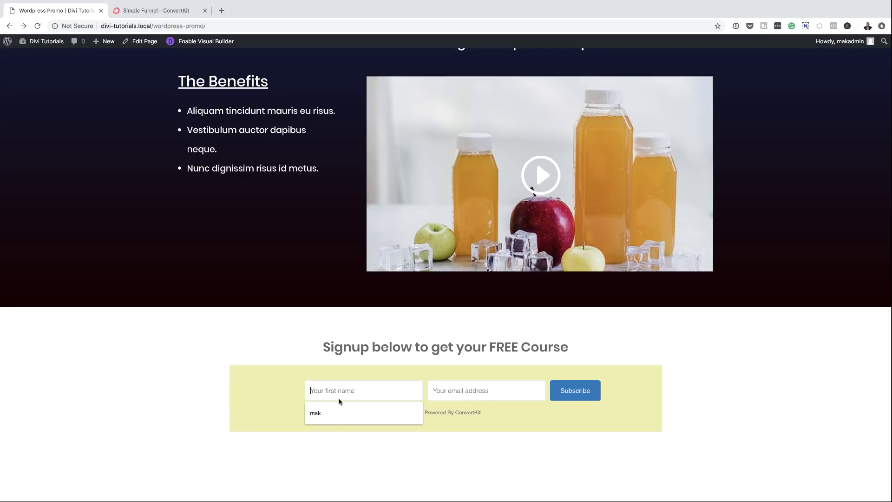
{"action": "left_click", "coordinate": [338, 413]}
{"action": "left_click", "coordinate": [470, 389]}
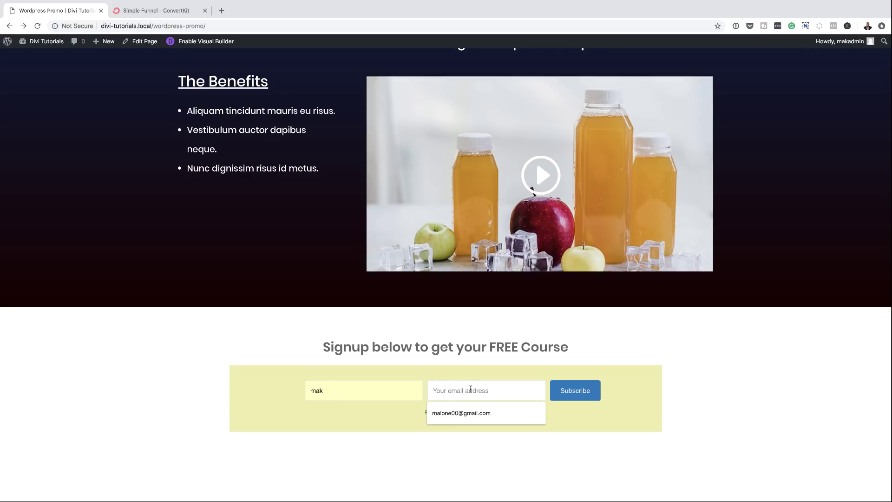
{"action": "left_click", "coordinate": [470, 412]}
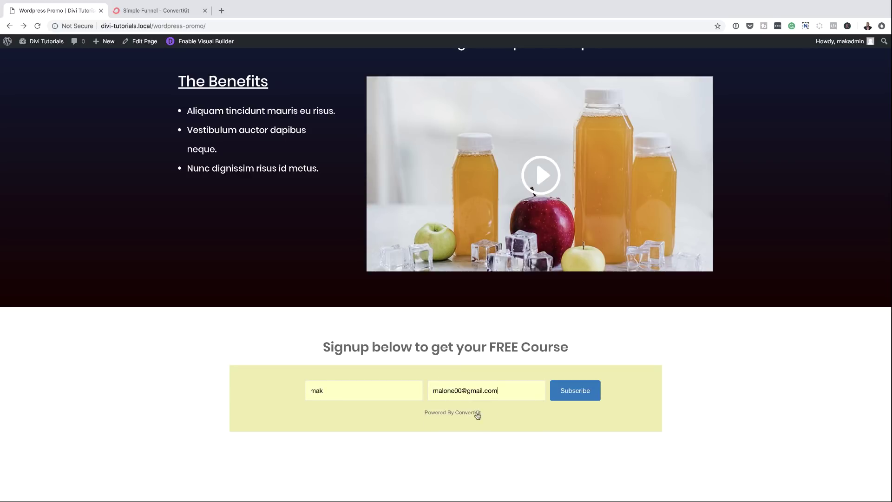
{"action": "left_click", "coordinate": [575, 391]}
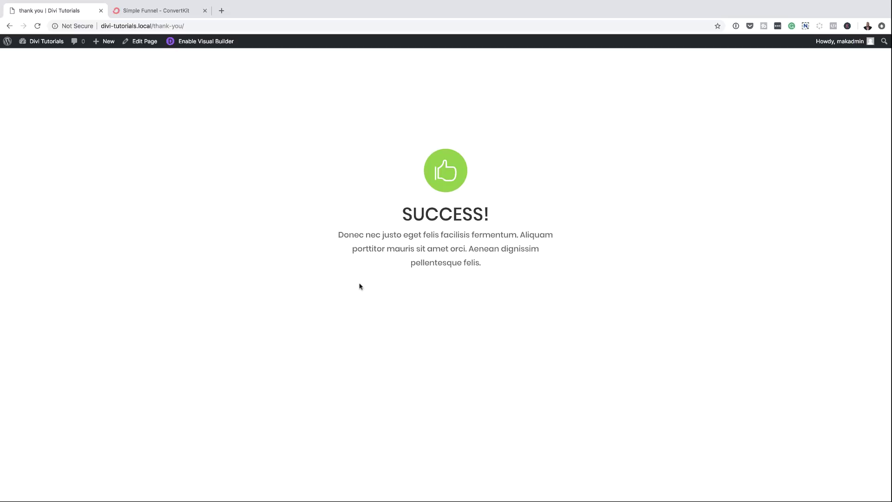
- Check the Simple Funnel form's reports and confirmed subscribers in ConvertKit, and return to the thank you page
{"action": "left_click", "coordinate": [168, 13]}
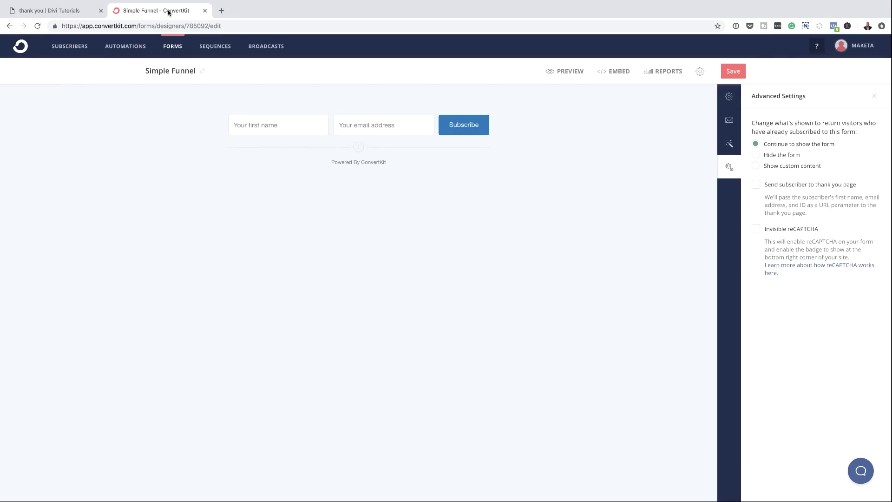
{"action": "left_click", "coordinate": [669, 71]}
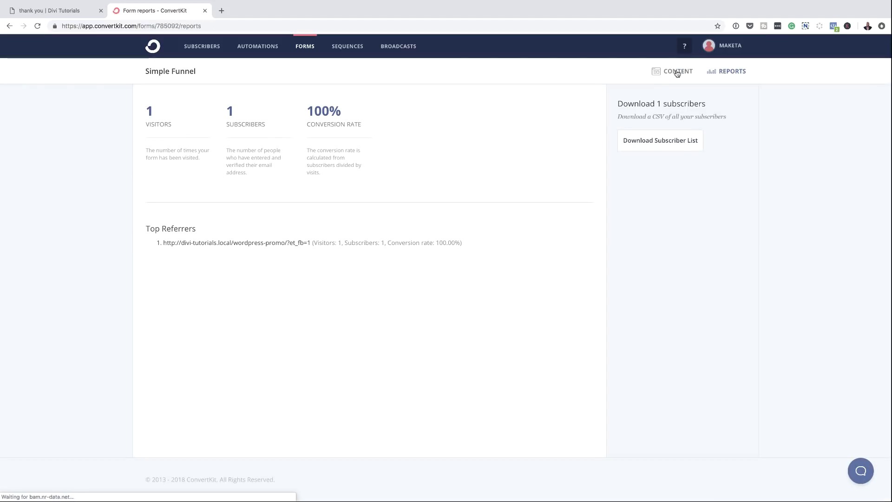
{"action": "left_click", "coordinate": [230, 114]}
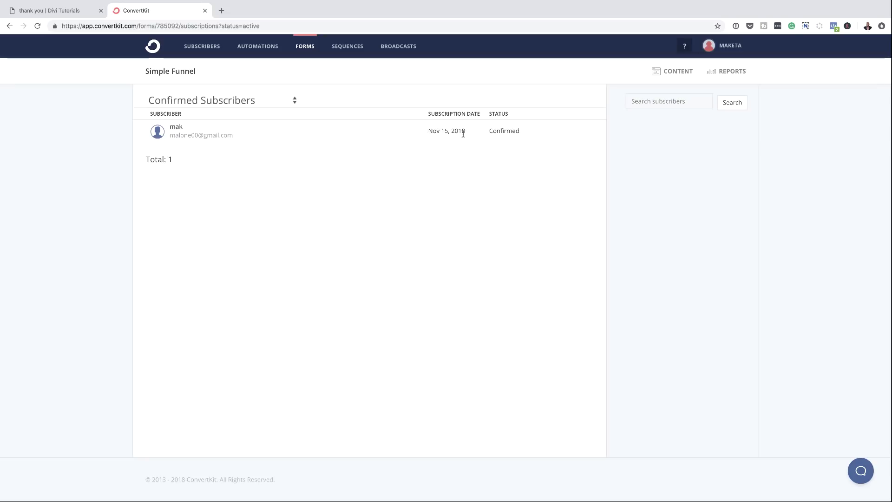
{"action": "left_click_drag", "start_coordinate": [467, 131], "coordinate": [422, 136]}
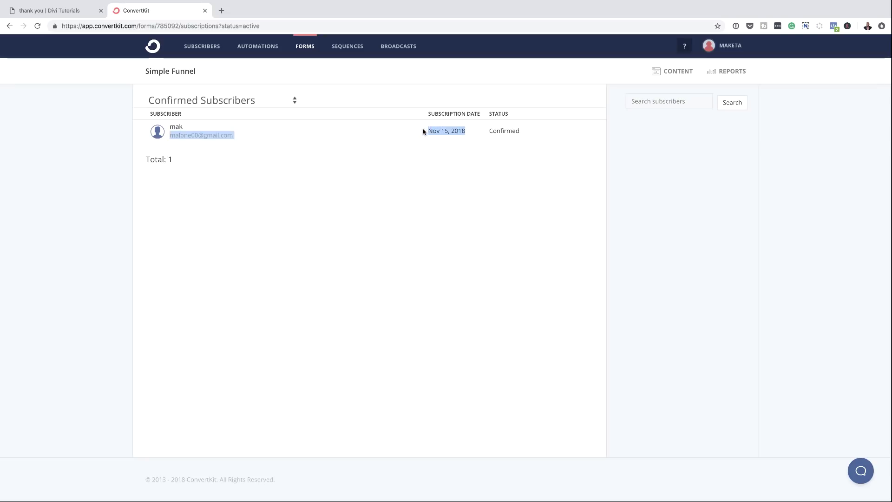
{"action": "left_click", "coordinate": [467, 147]}
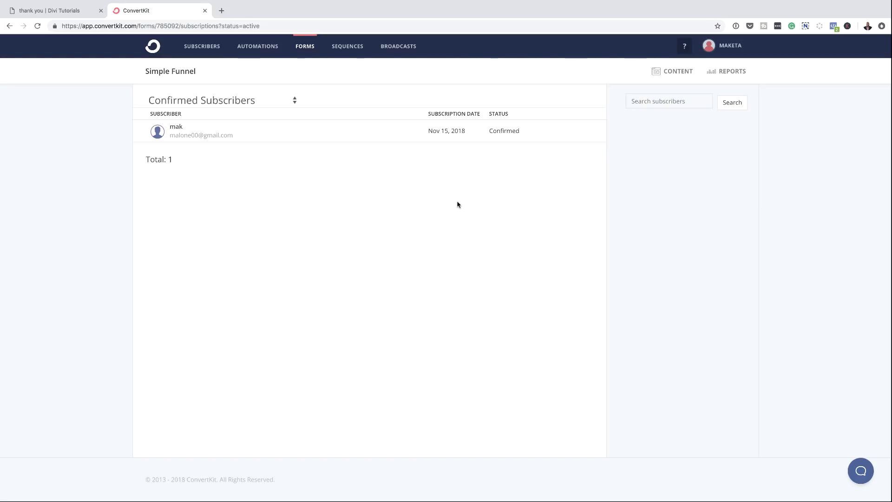
{"action": "left_click", "coordinate": [51, 13]}
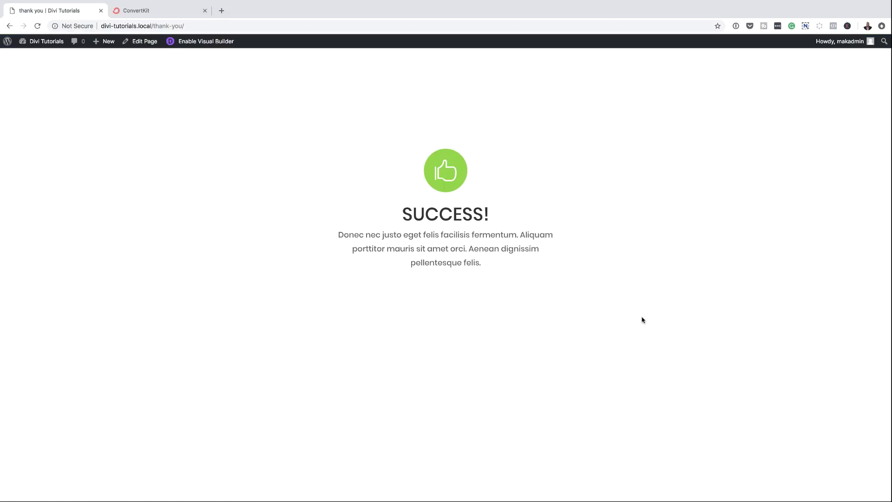